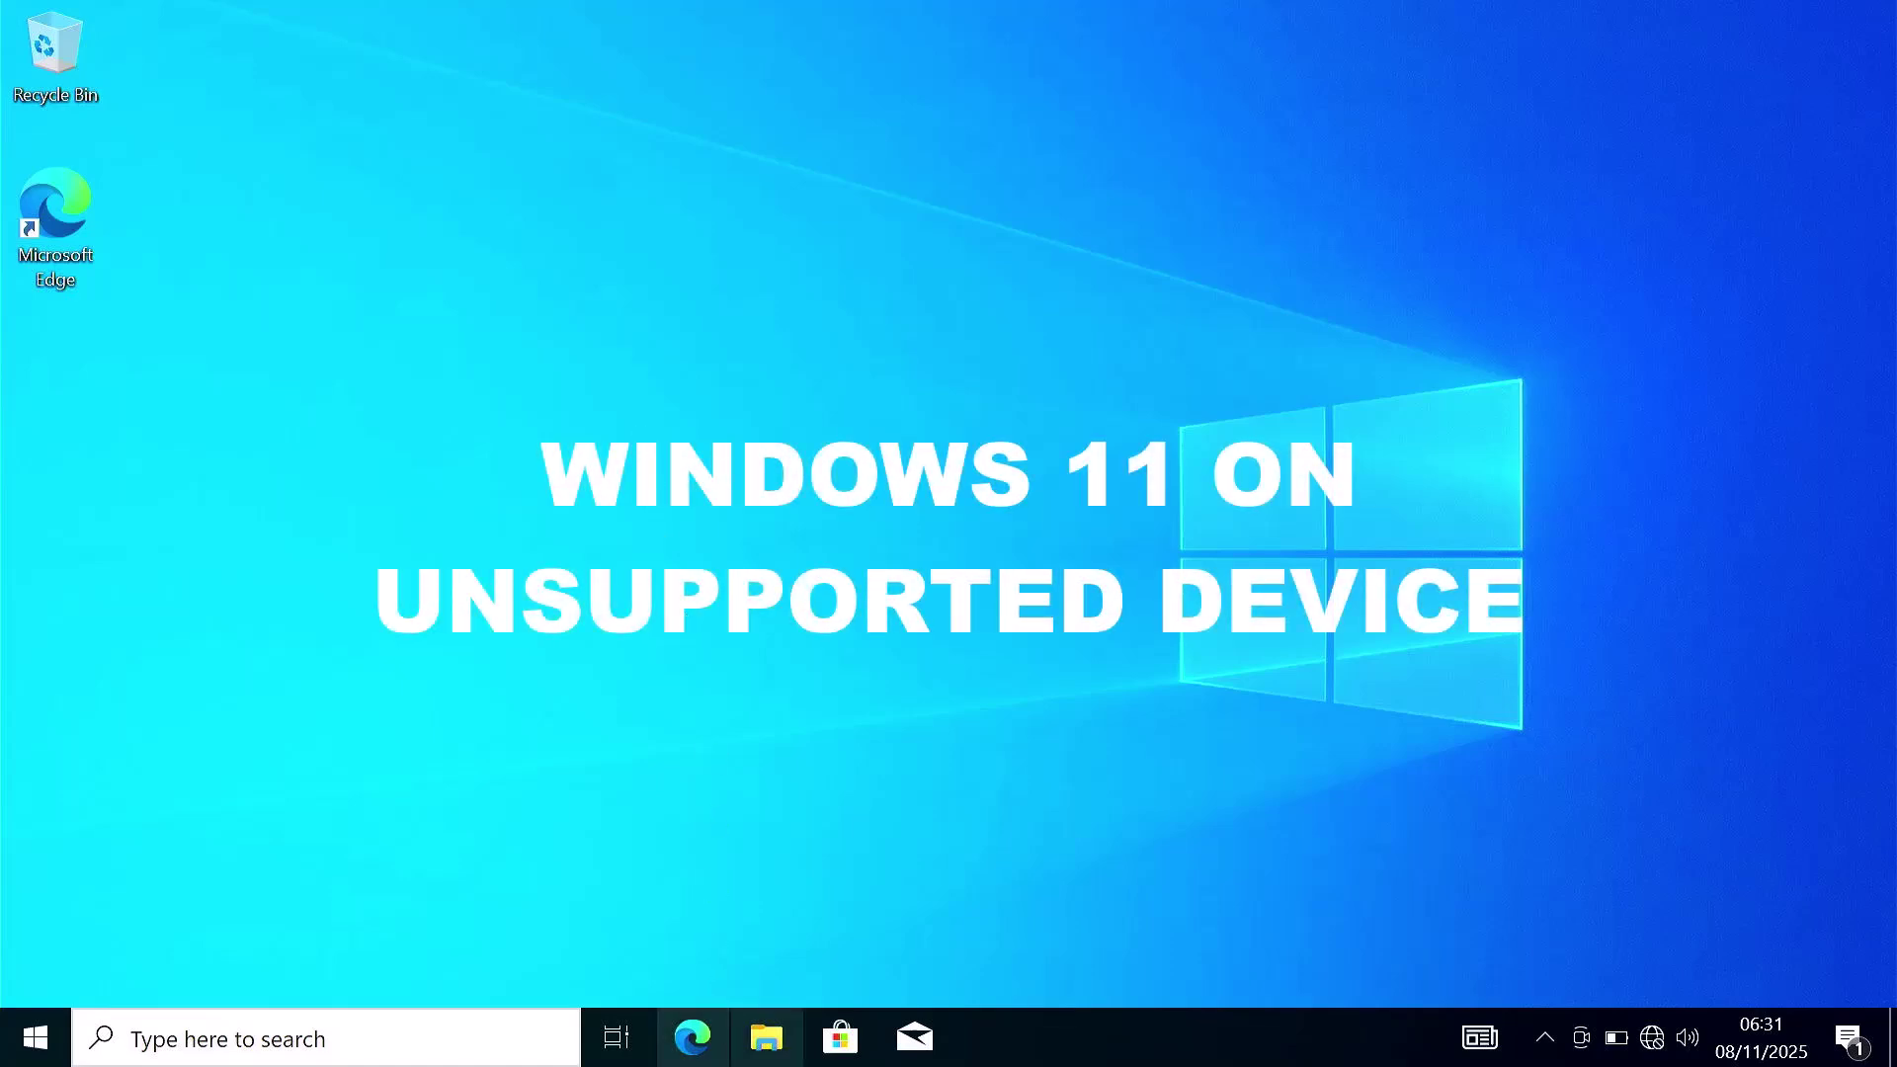
# Step: Launch rufus-4.9 from the Downloads folder in File Explorer
pyautogui.click(772, 1033)
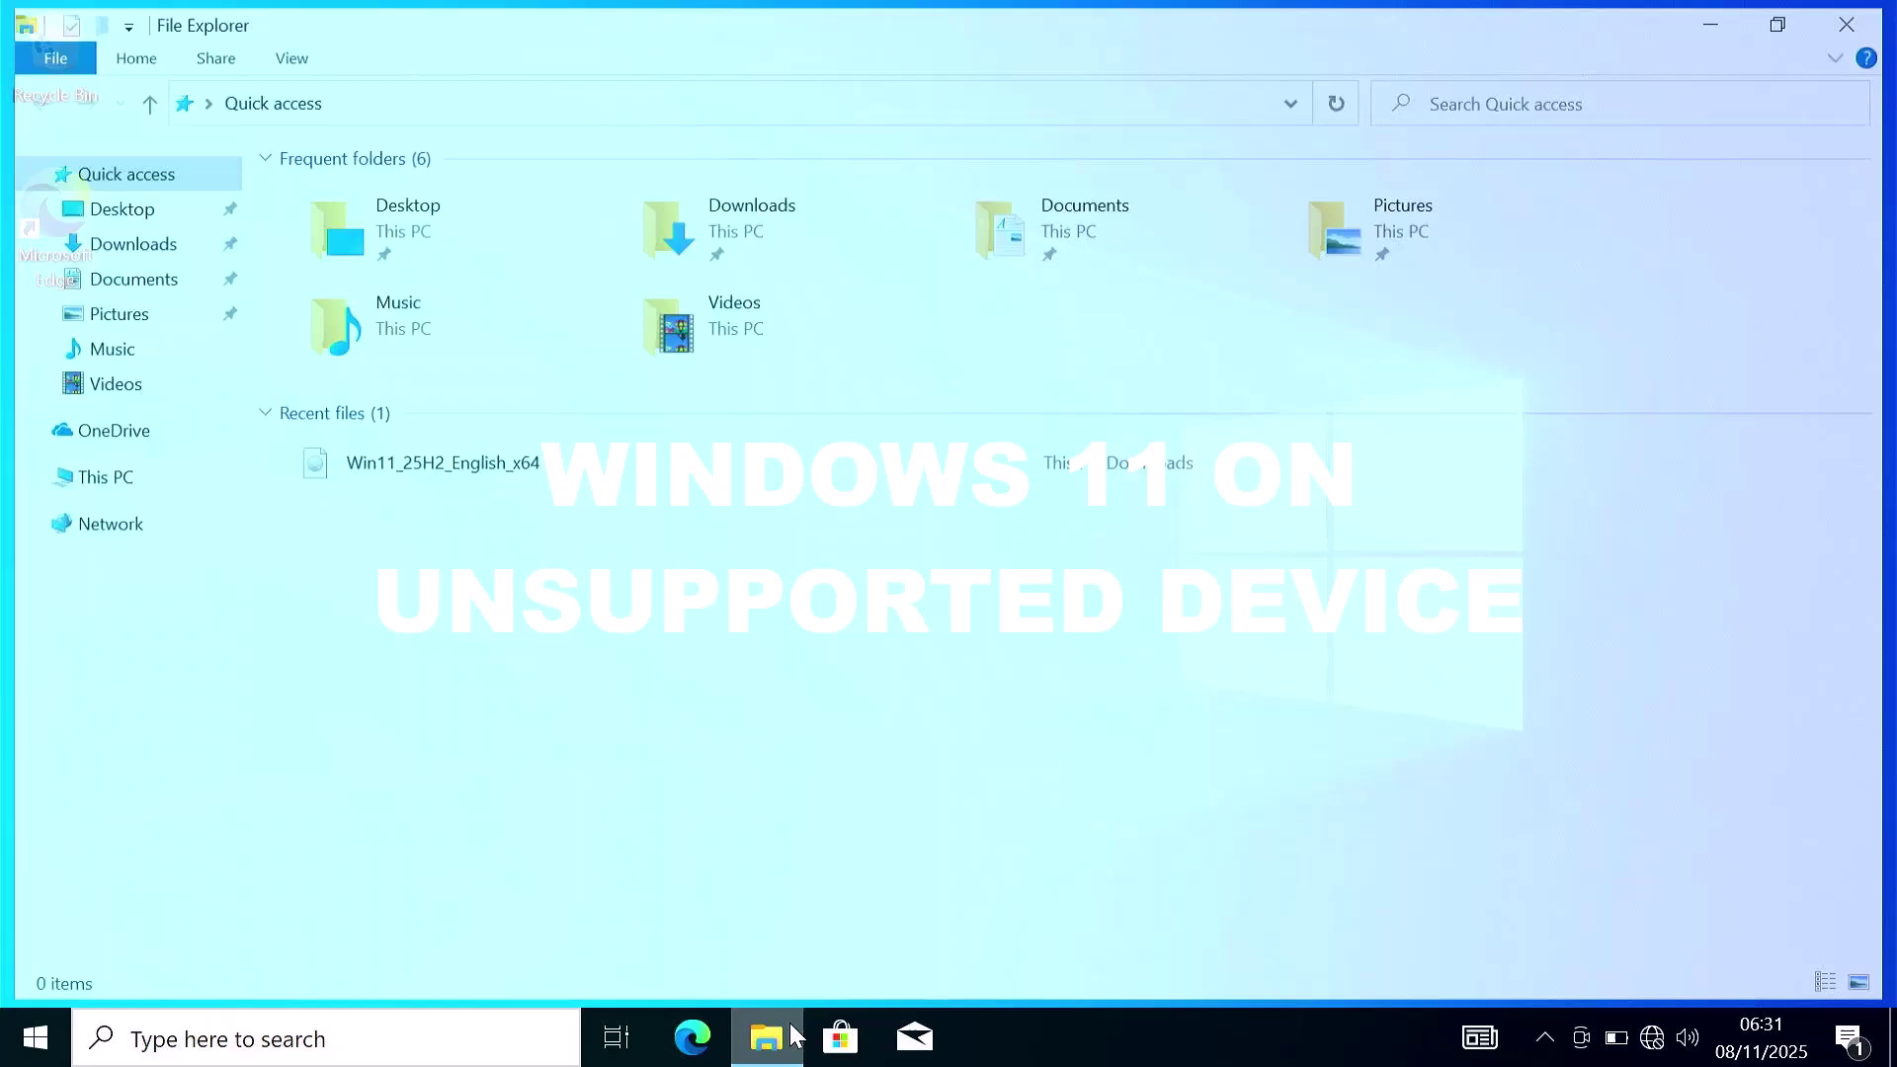
pyautogui.moveTo(119, 240)
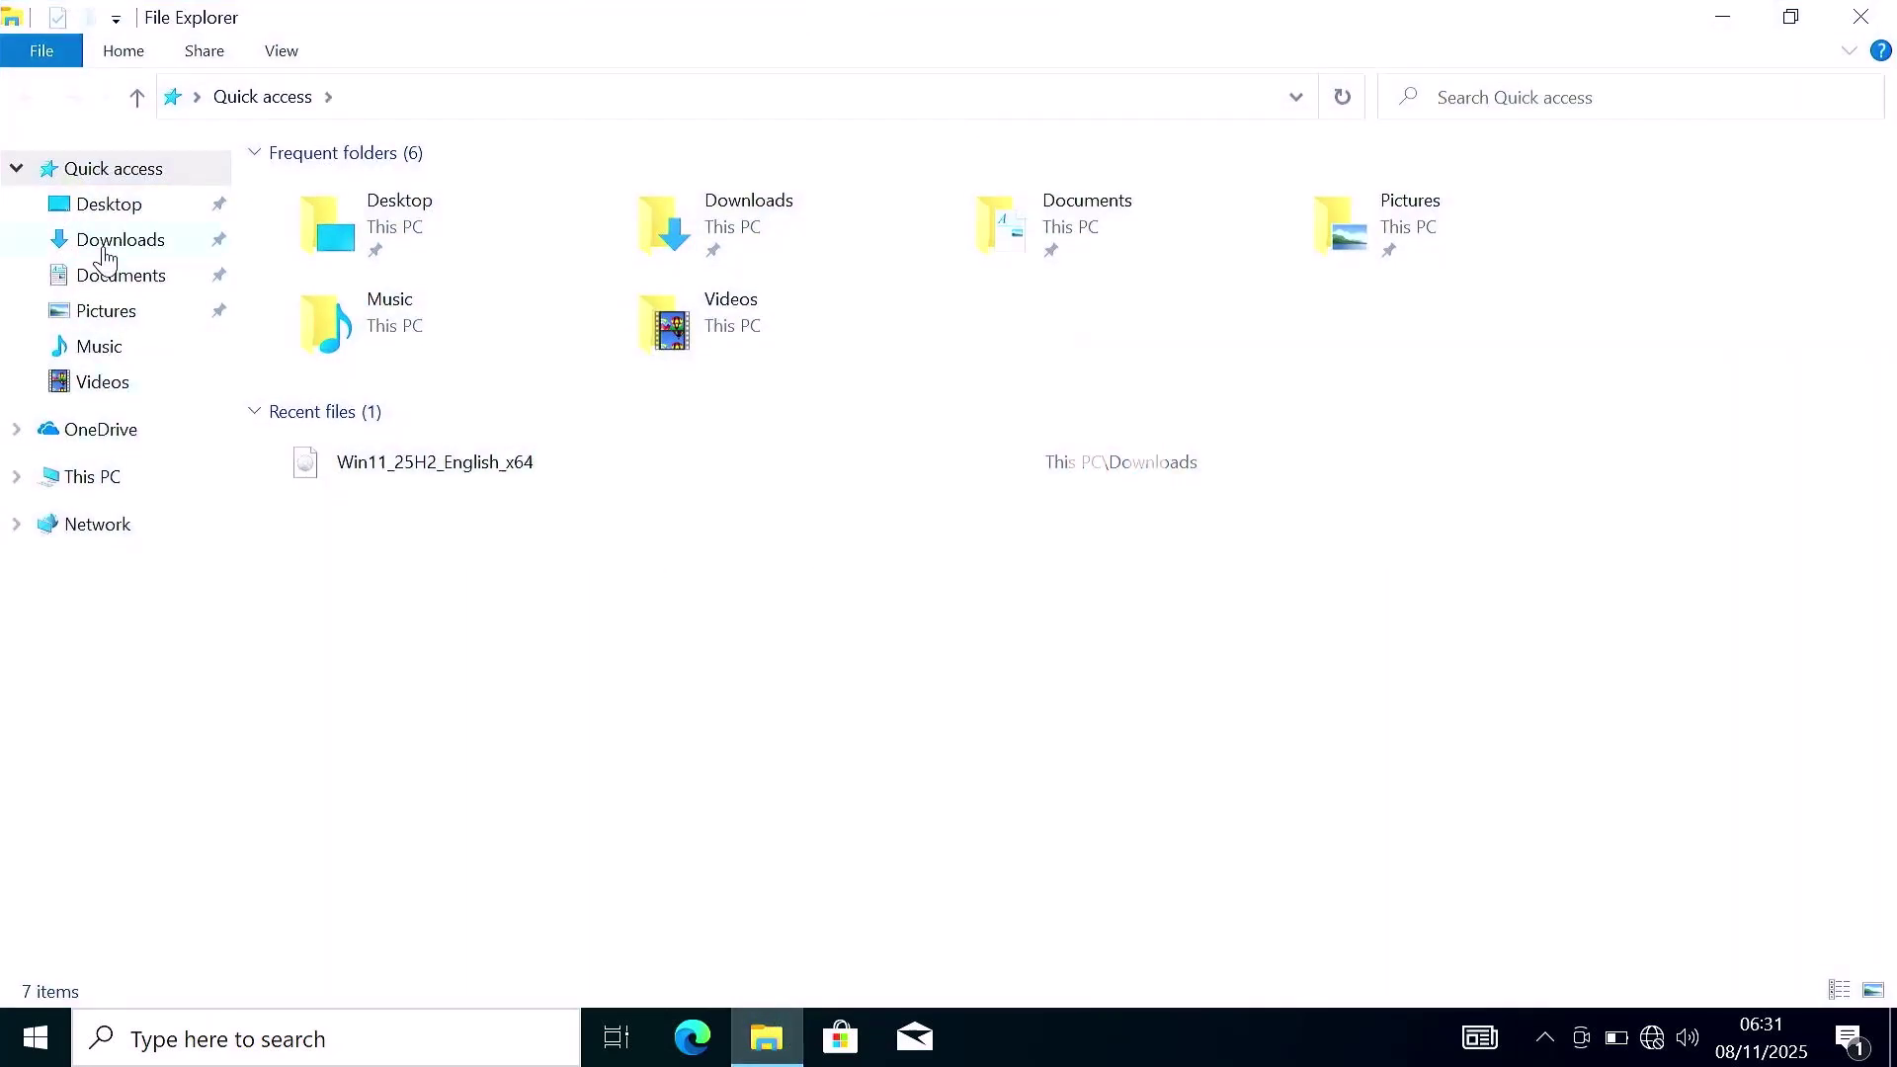
pyautogui.click(105, 252)
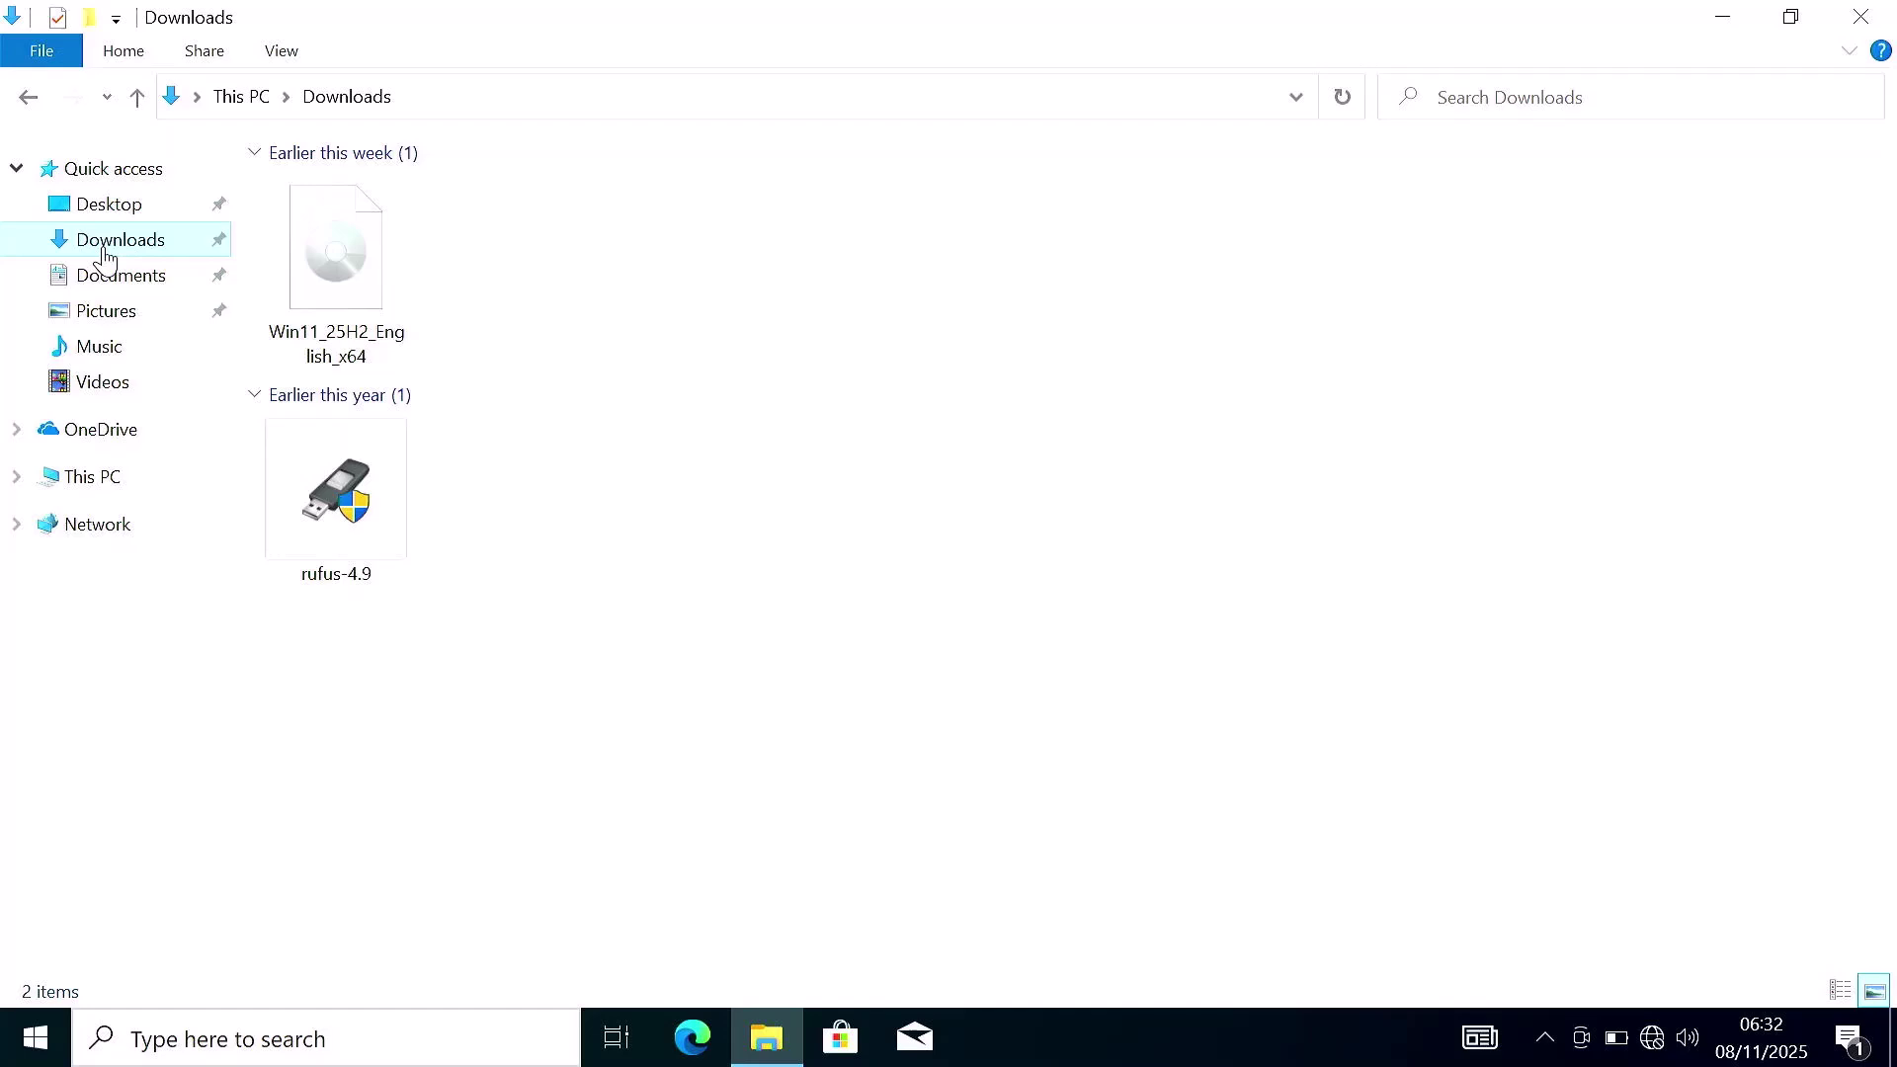
pyautogui.click(368, 274)
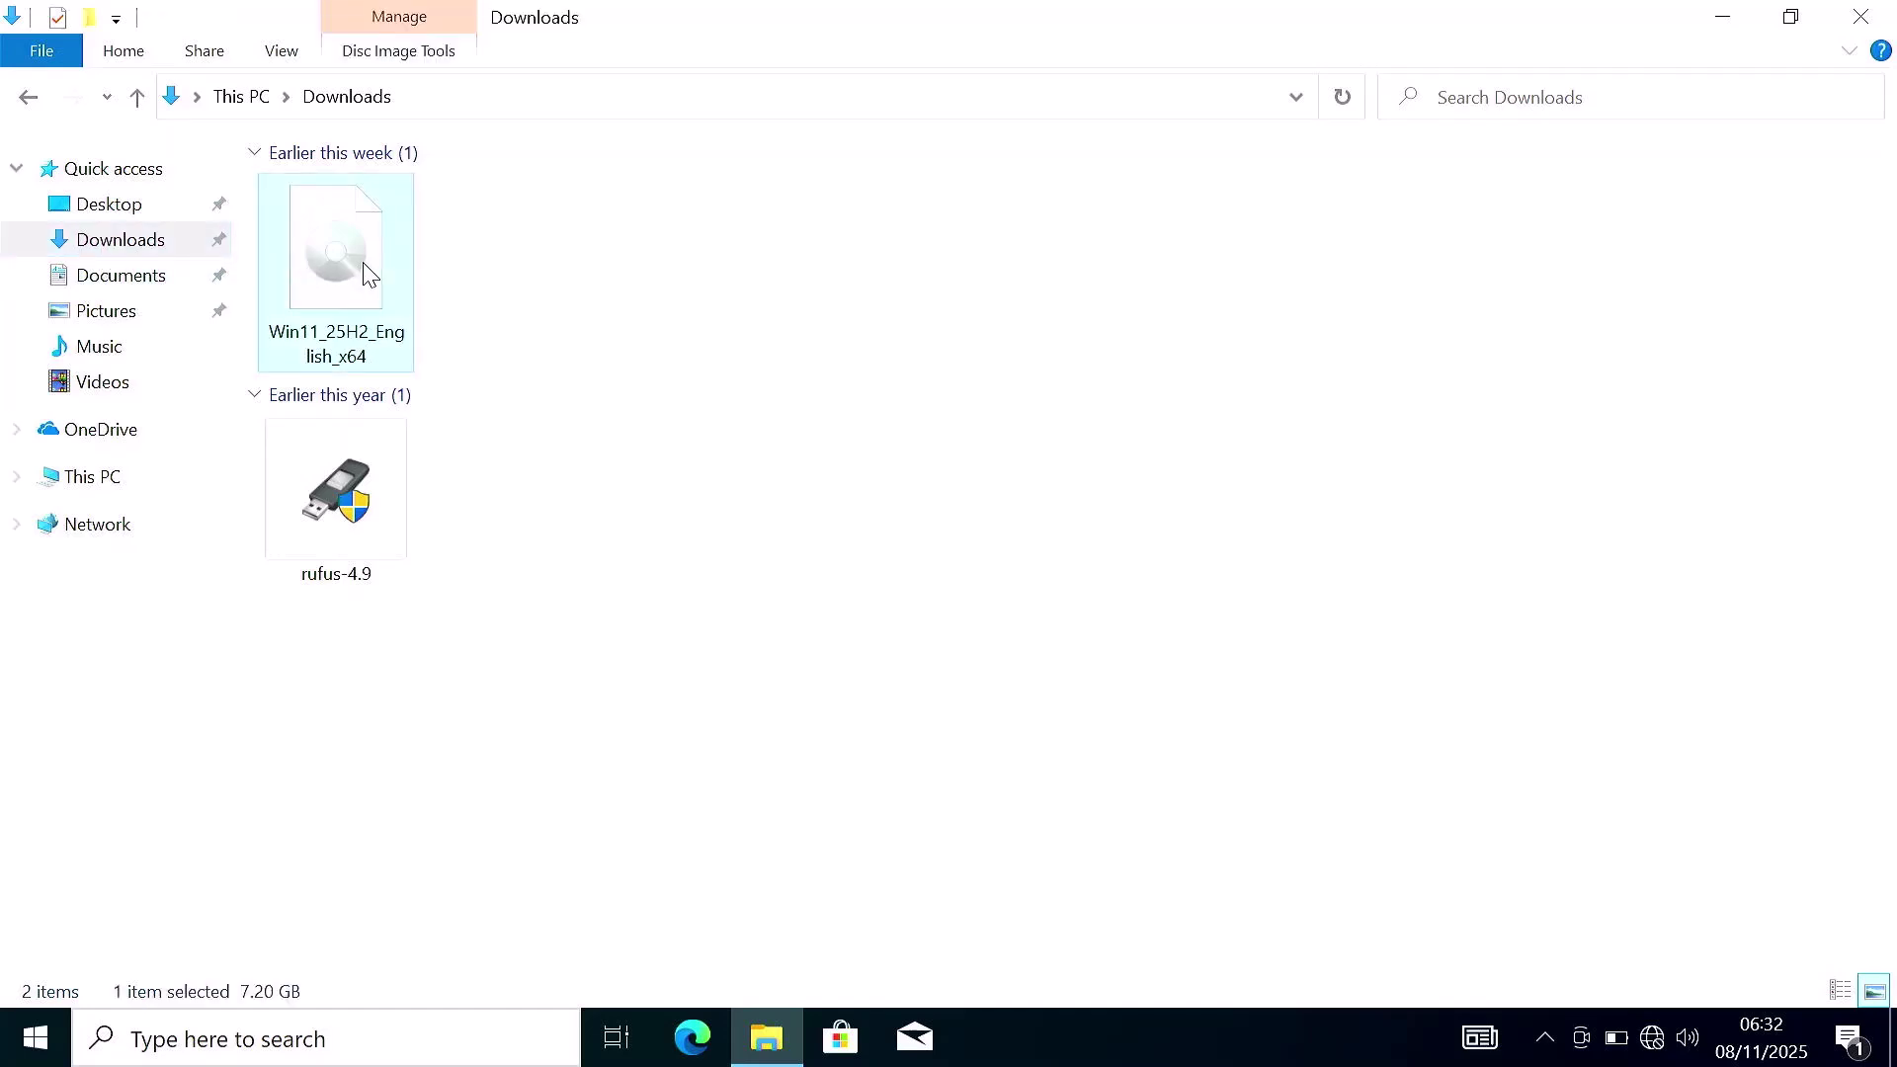
pyautogui.click(375, 512)
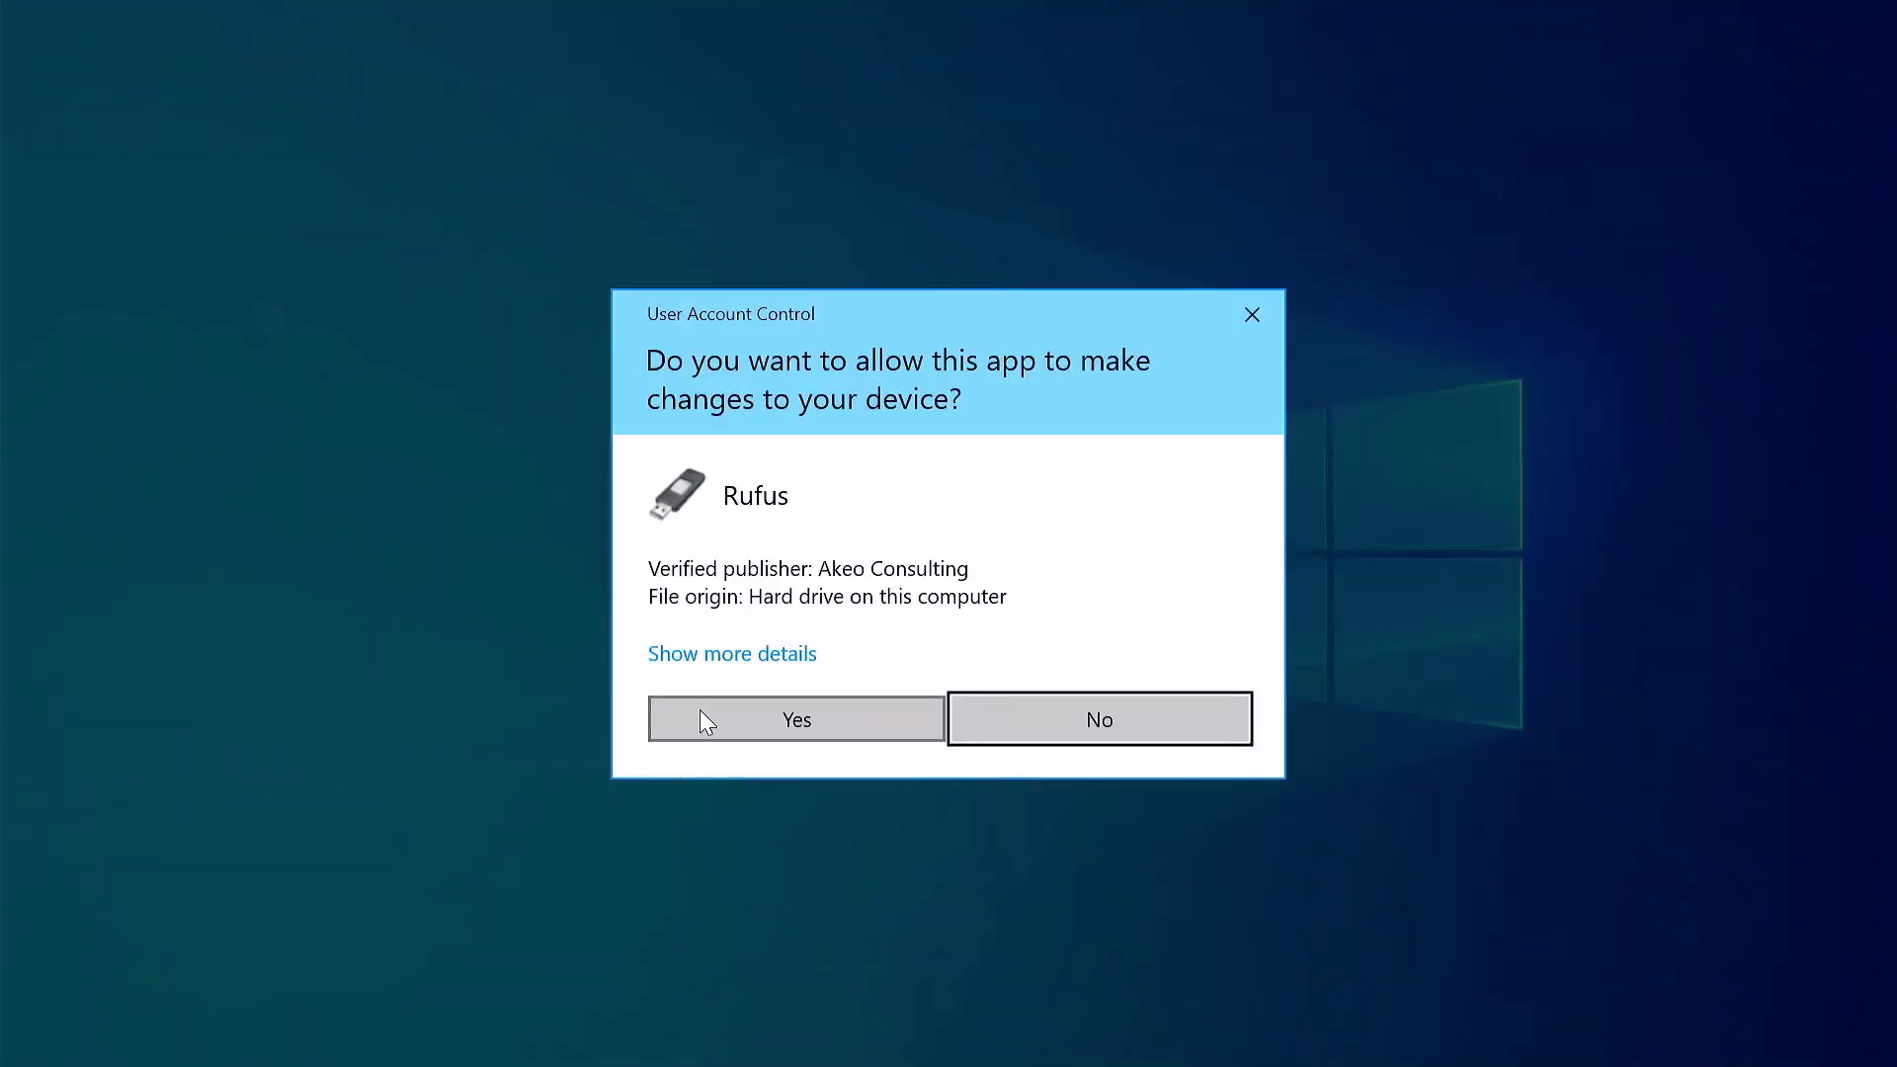
# Step: Allow Rufus, load Win11_25H2_English_x64.iso for the 16 GB USB drive, and keep GPT partitioning
pyautogui.click(707, 714)
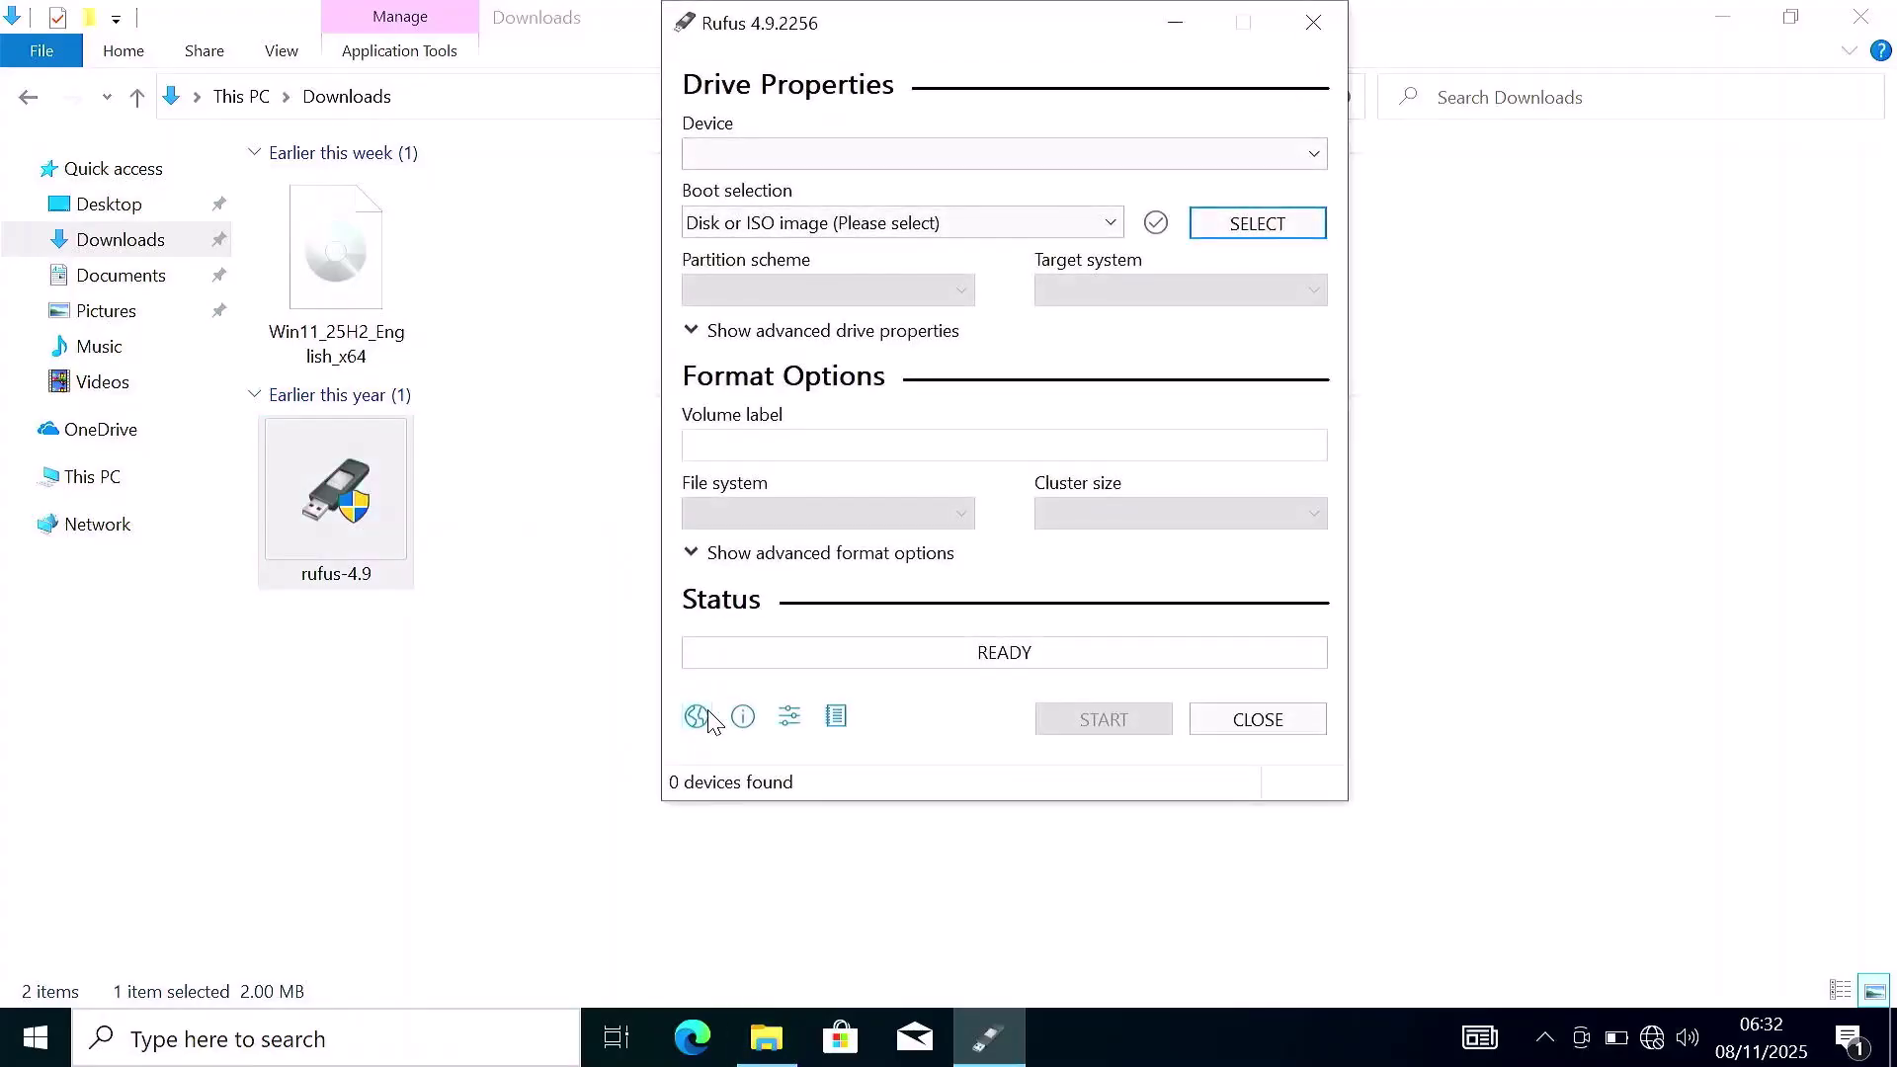
pyautogui.moveTo(1006, 31); pyautogui.dragTo(919, 133)
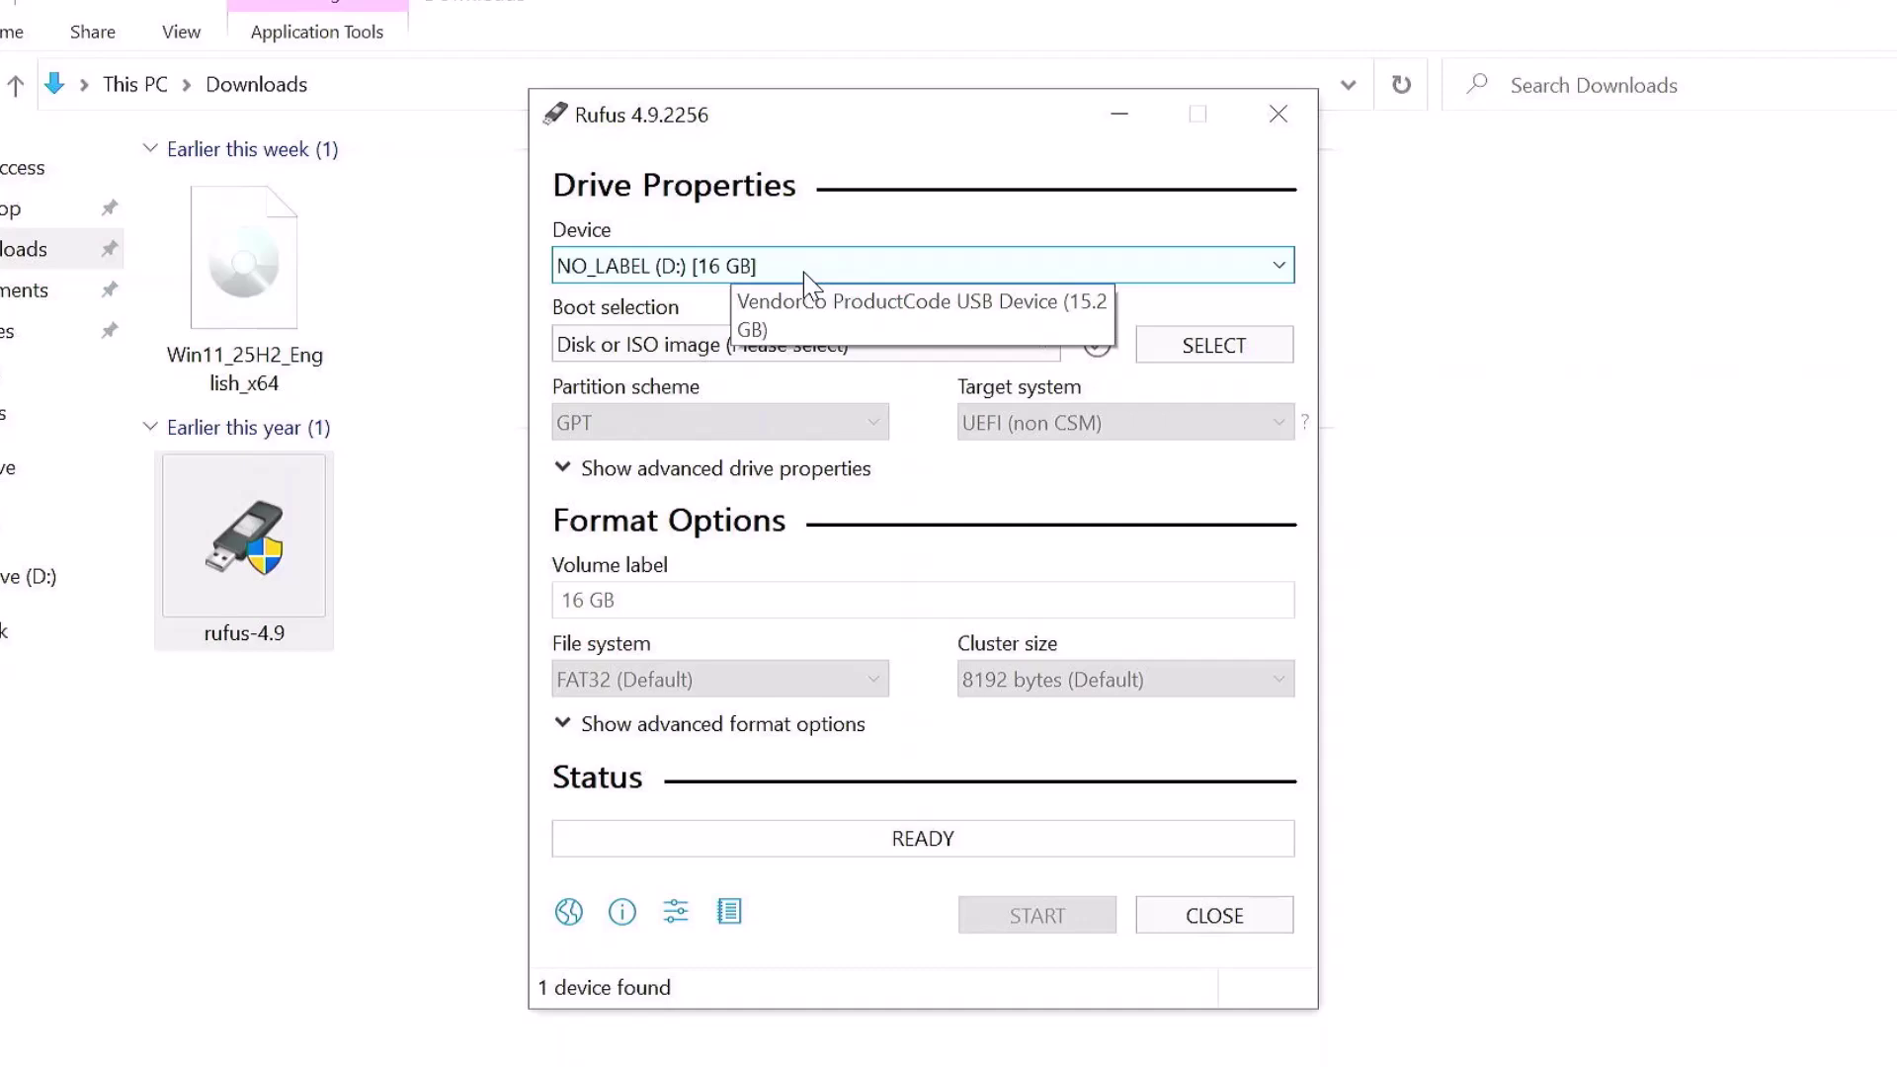
pyautogui.click(1185, 353)
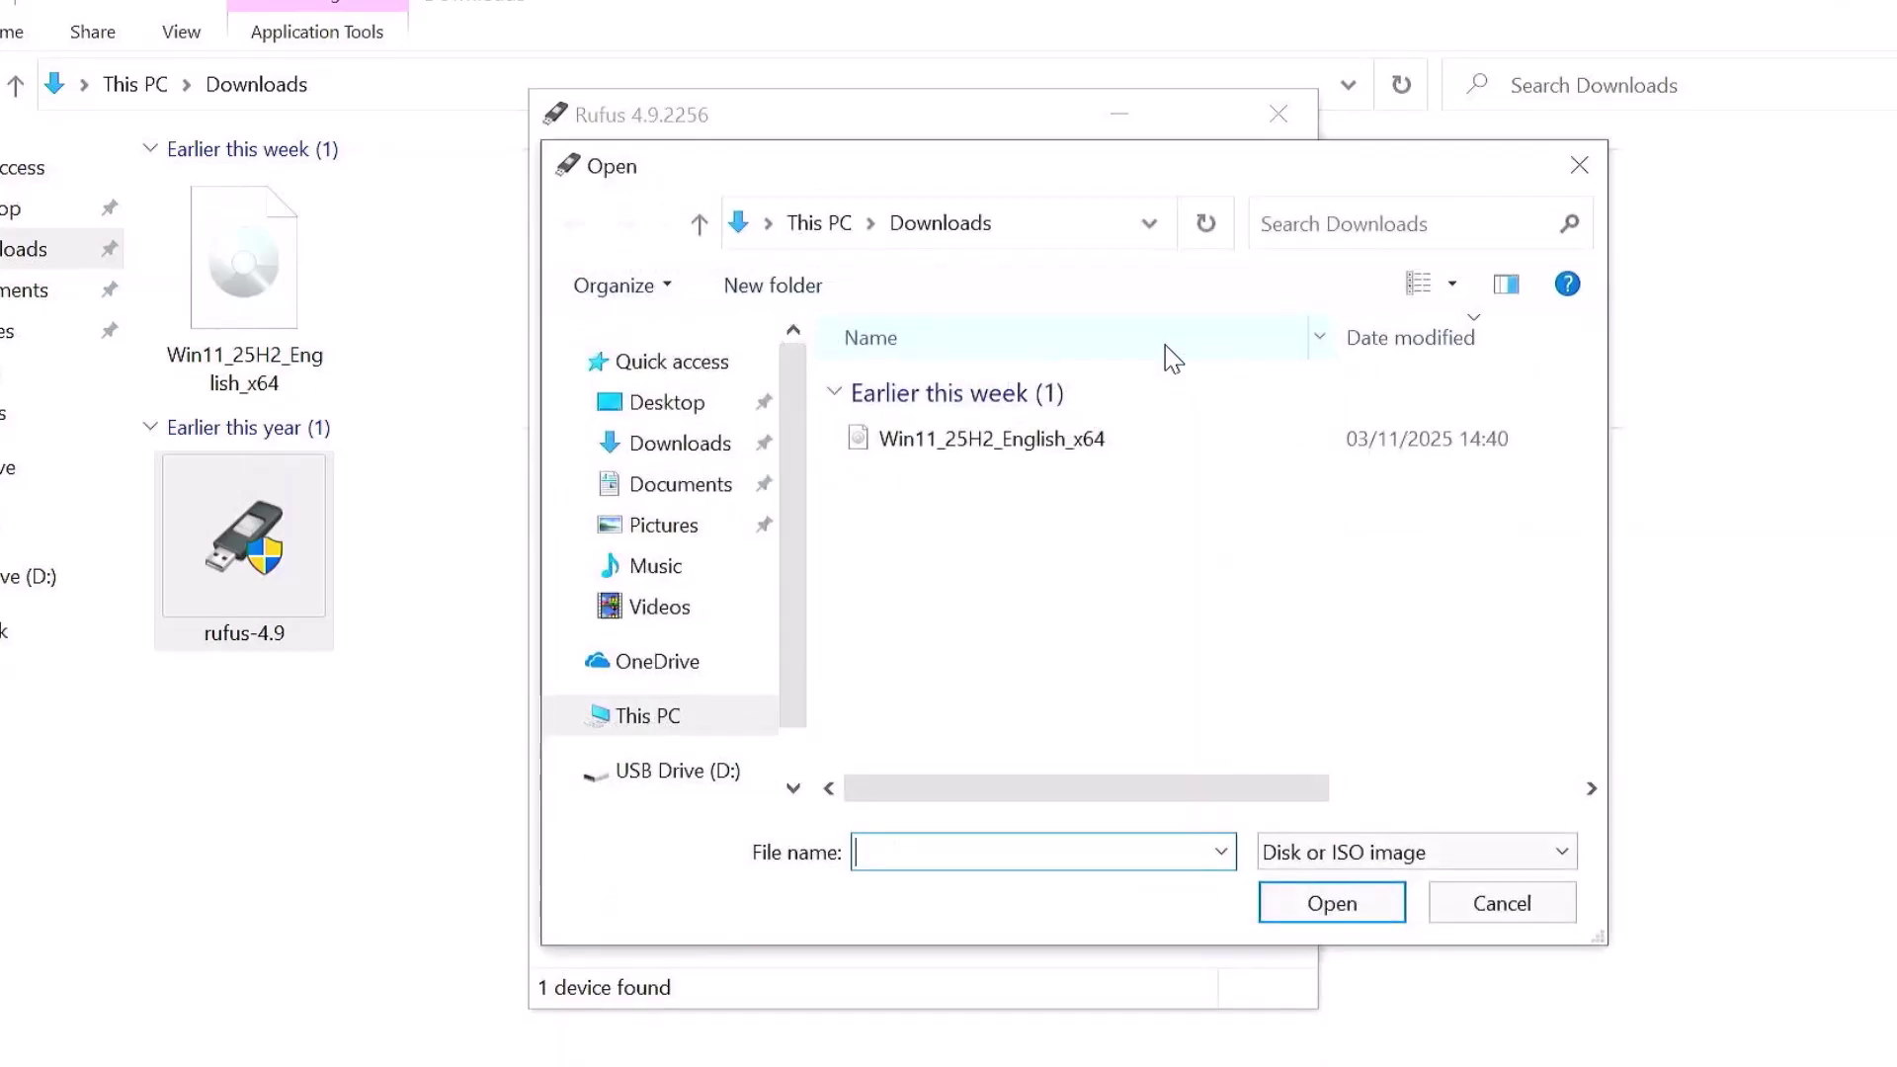
pyautogui.doubleClick(981, 454)
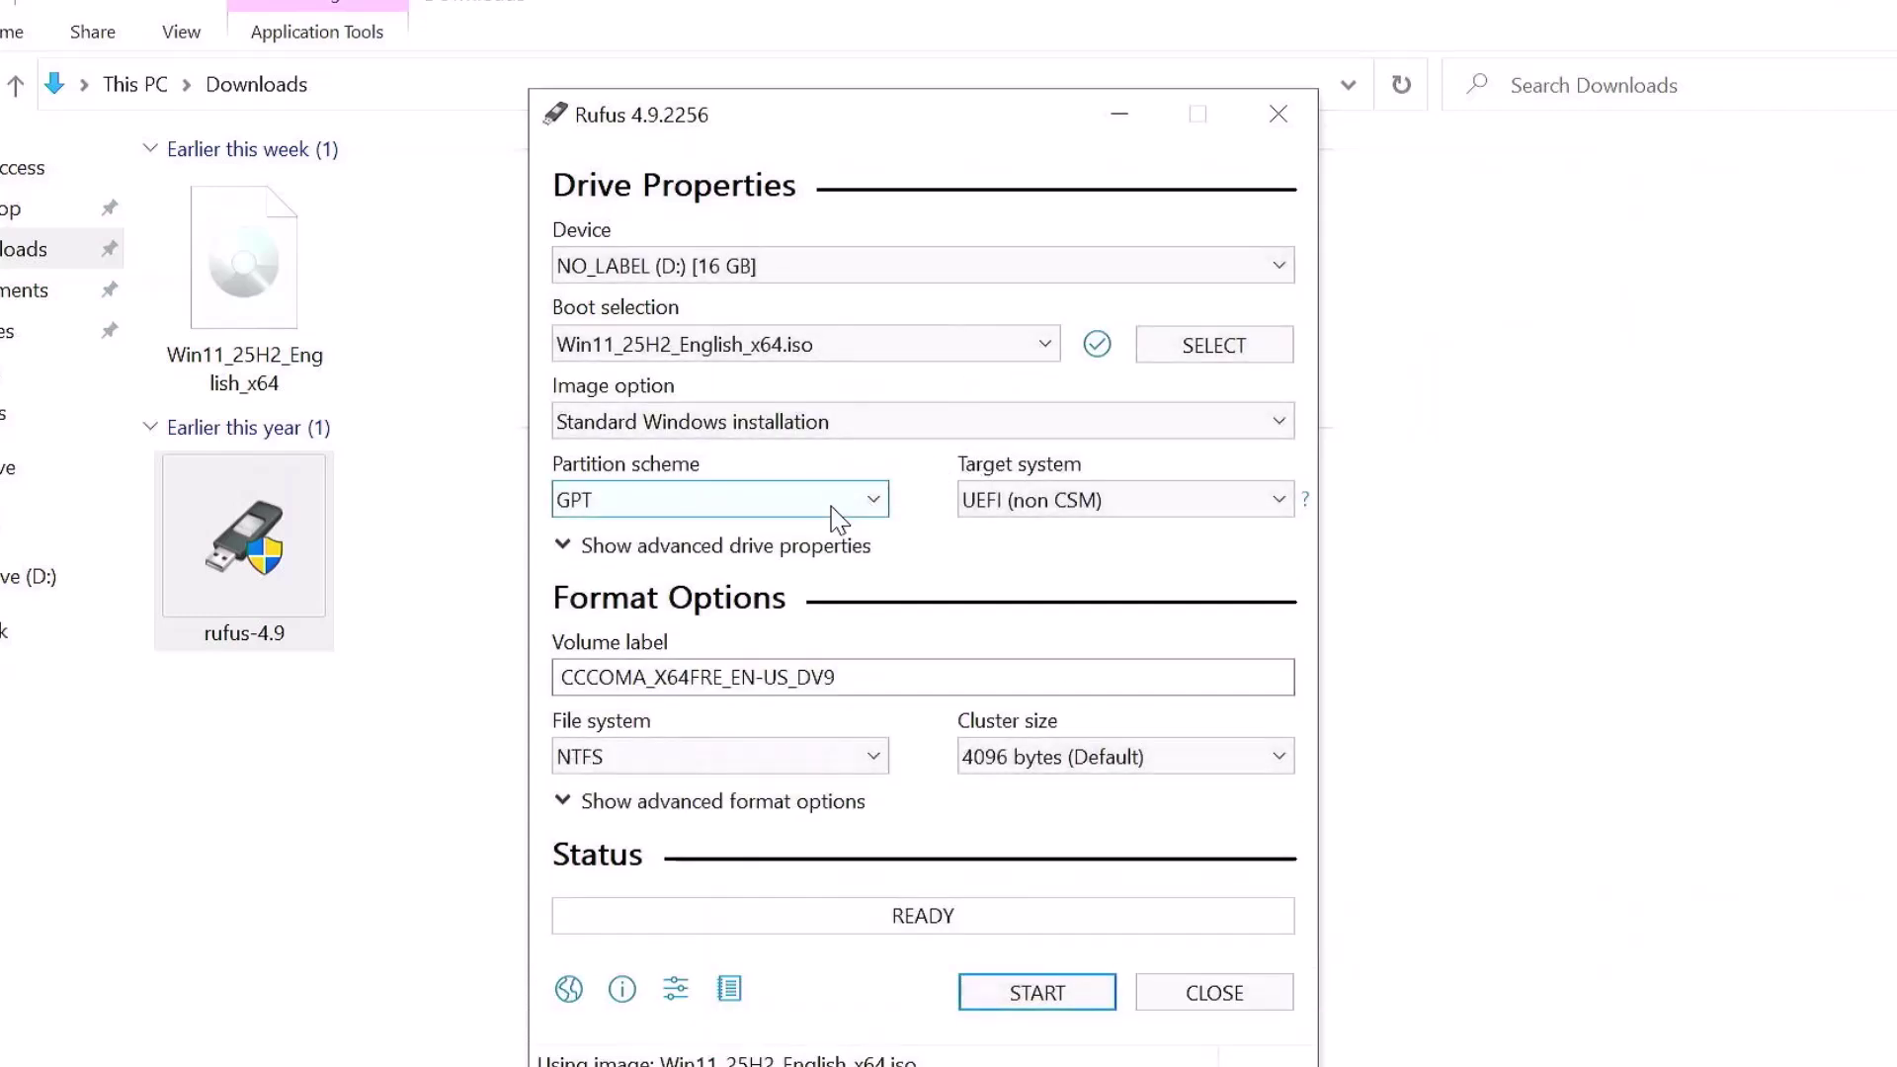
pyautogui.click(832, 507)
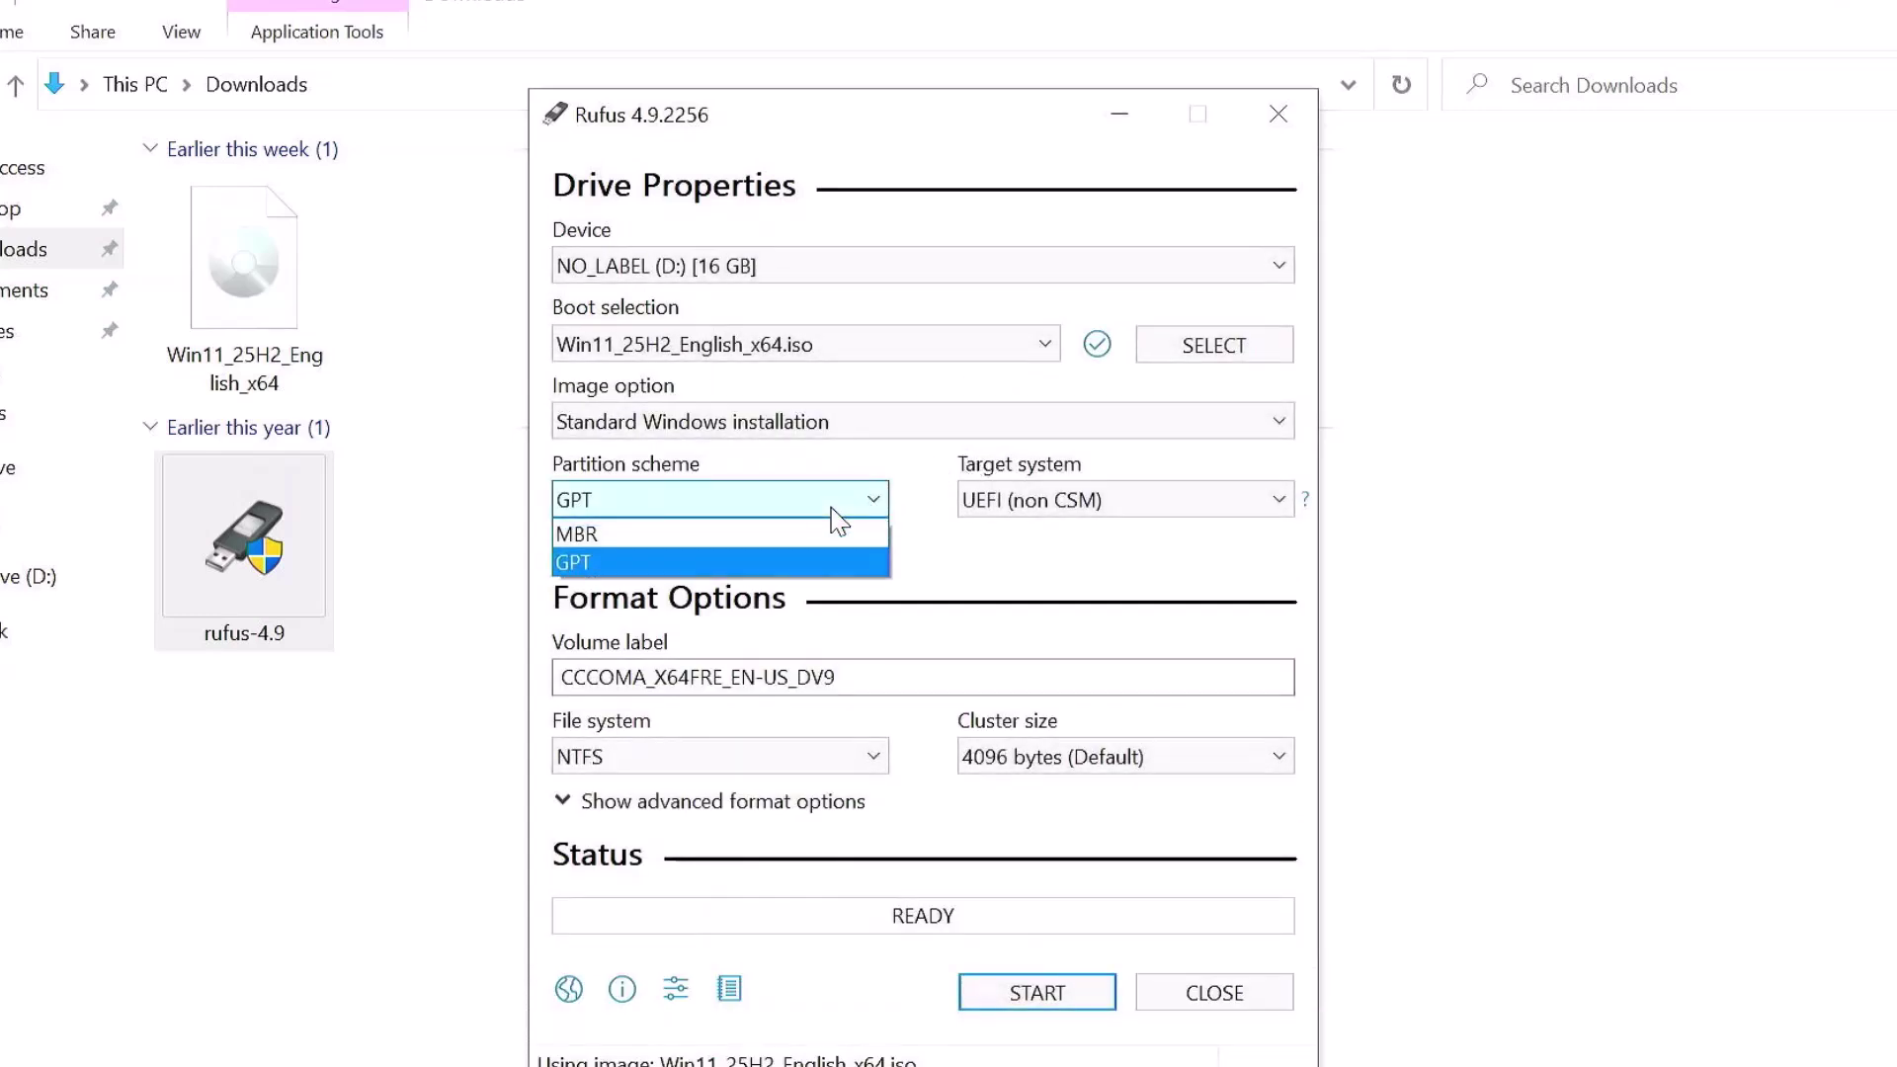
pyautogui.click(832, 506)
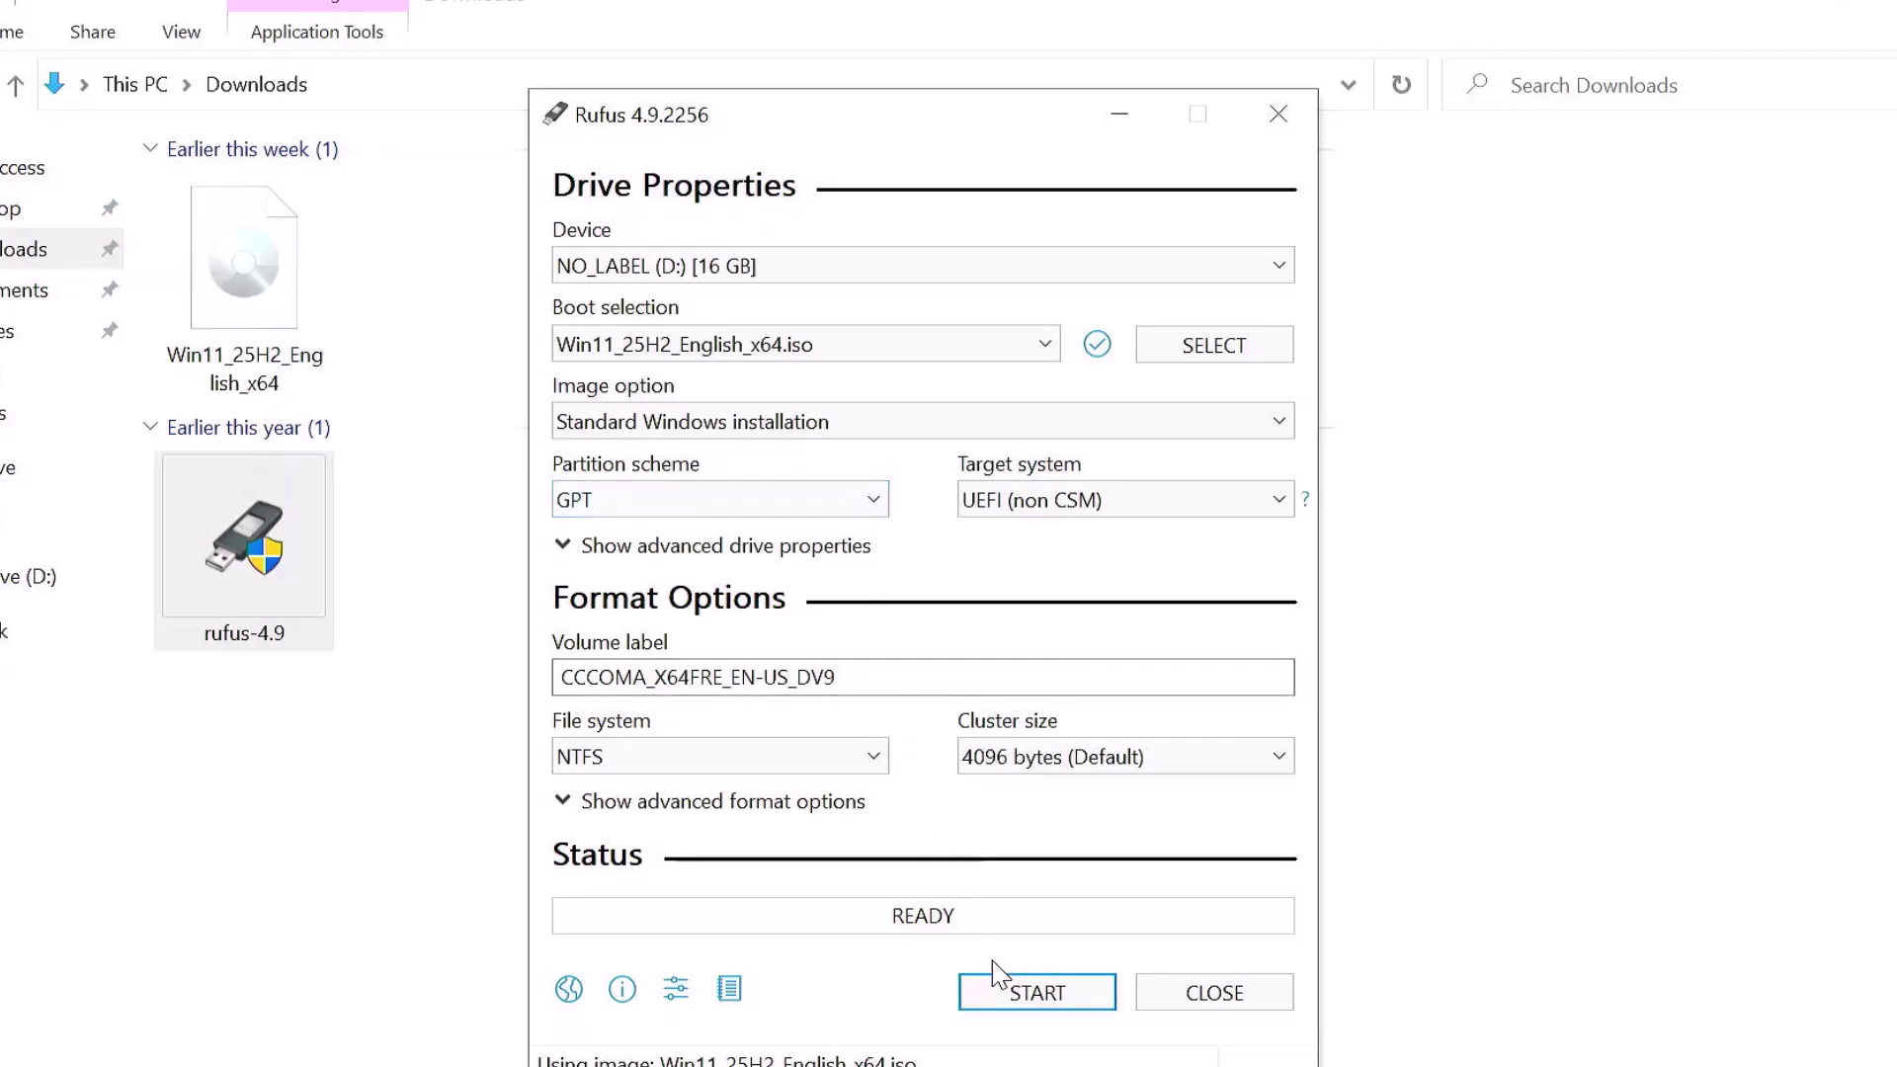
# Step: Enable the local account named PC and disable BitLocker in the Windows customisation options
pyautogui.click(1014, 993)
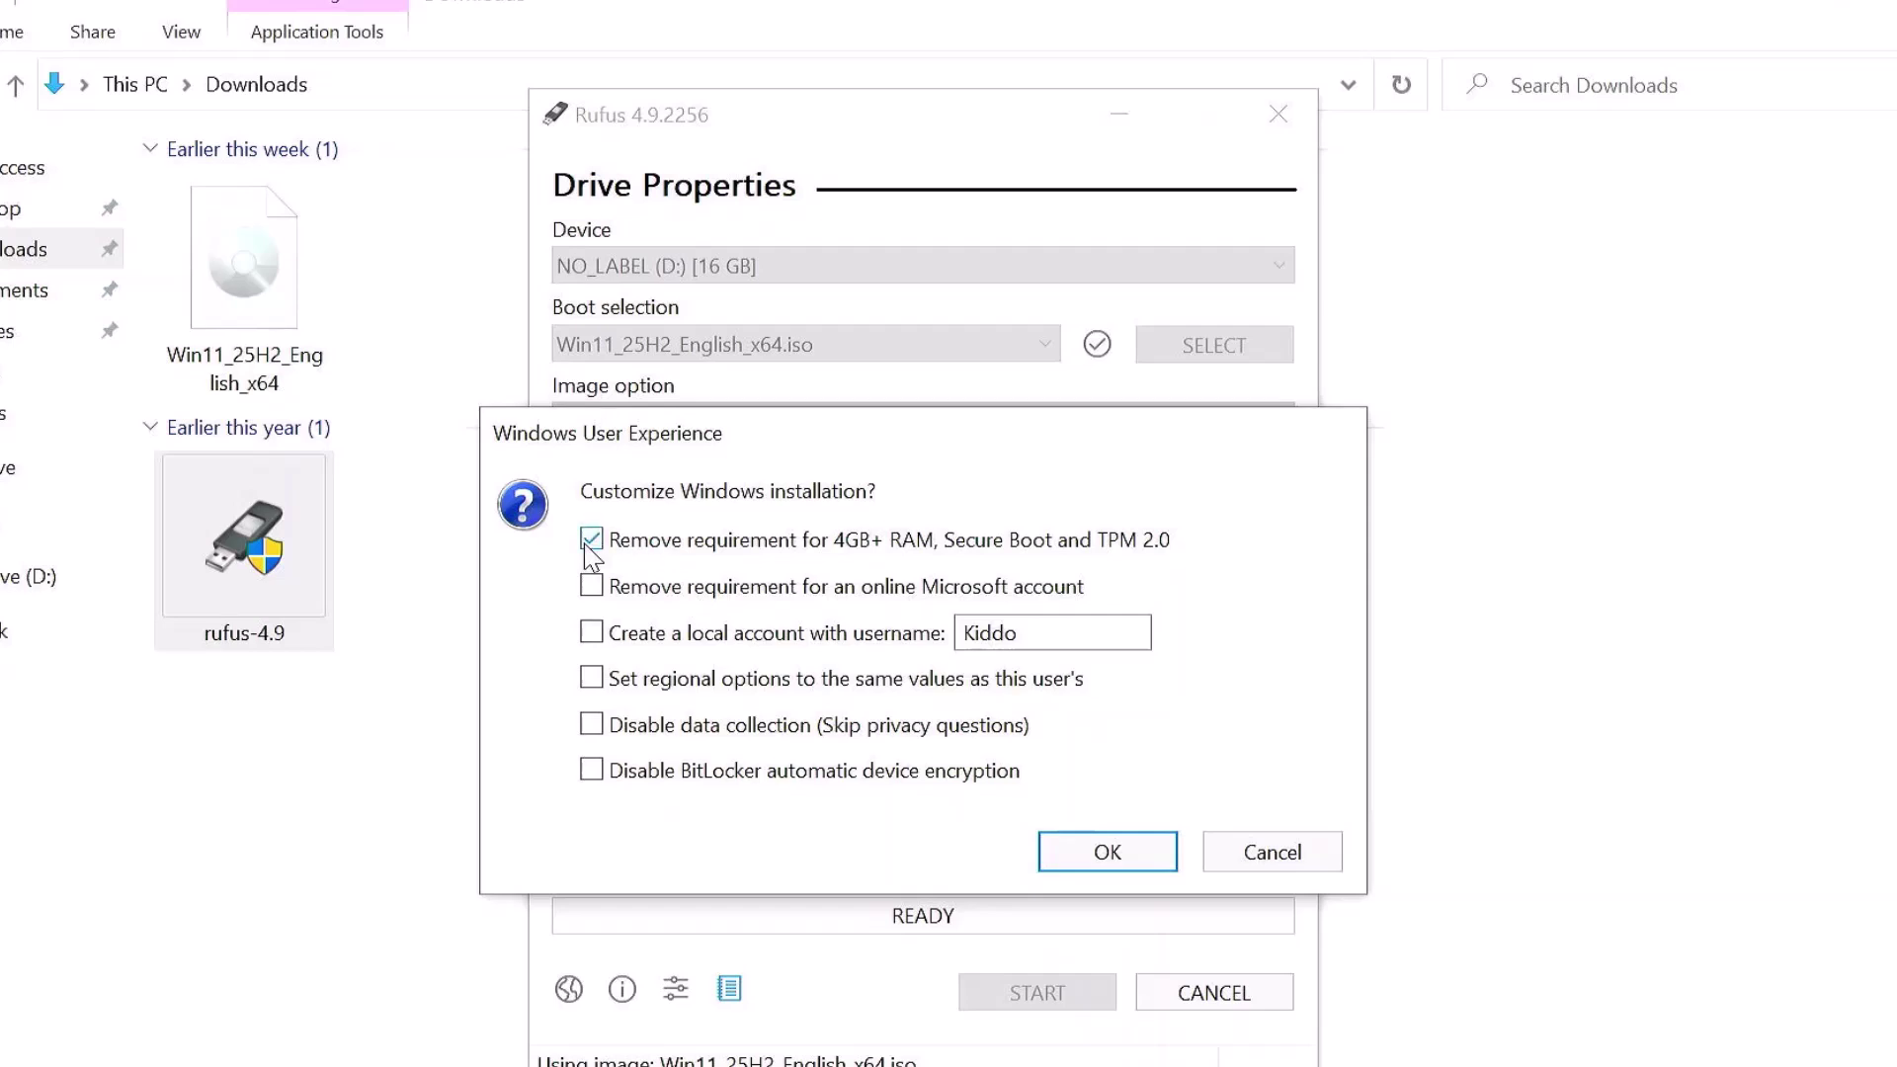
pyautogui.click(594, 636)
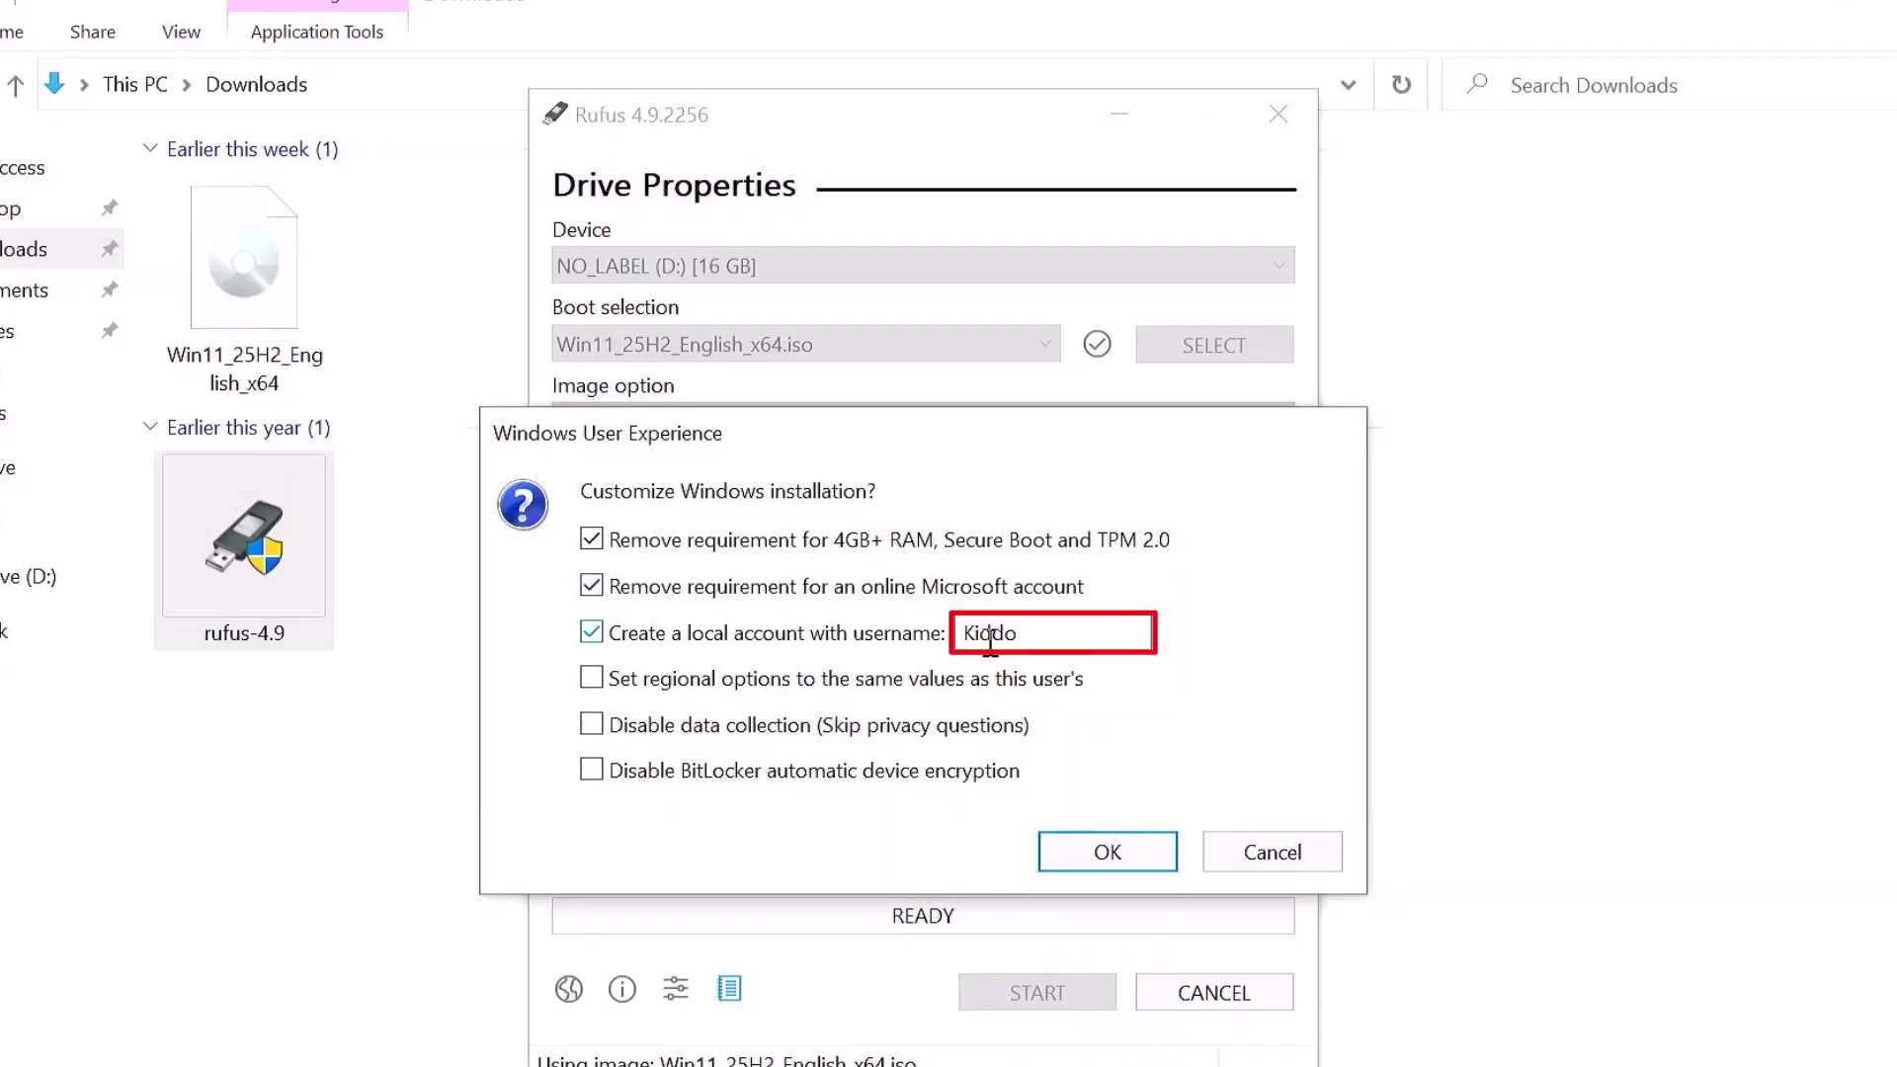
pyautogui.moveTo(1055, 635); pyautogui.dragTo(943, 635)
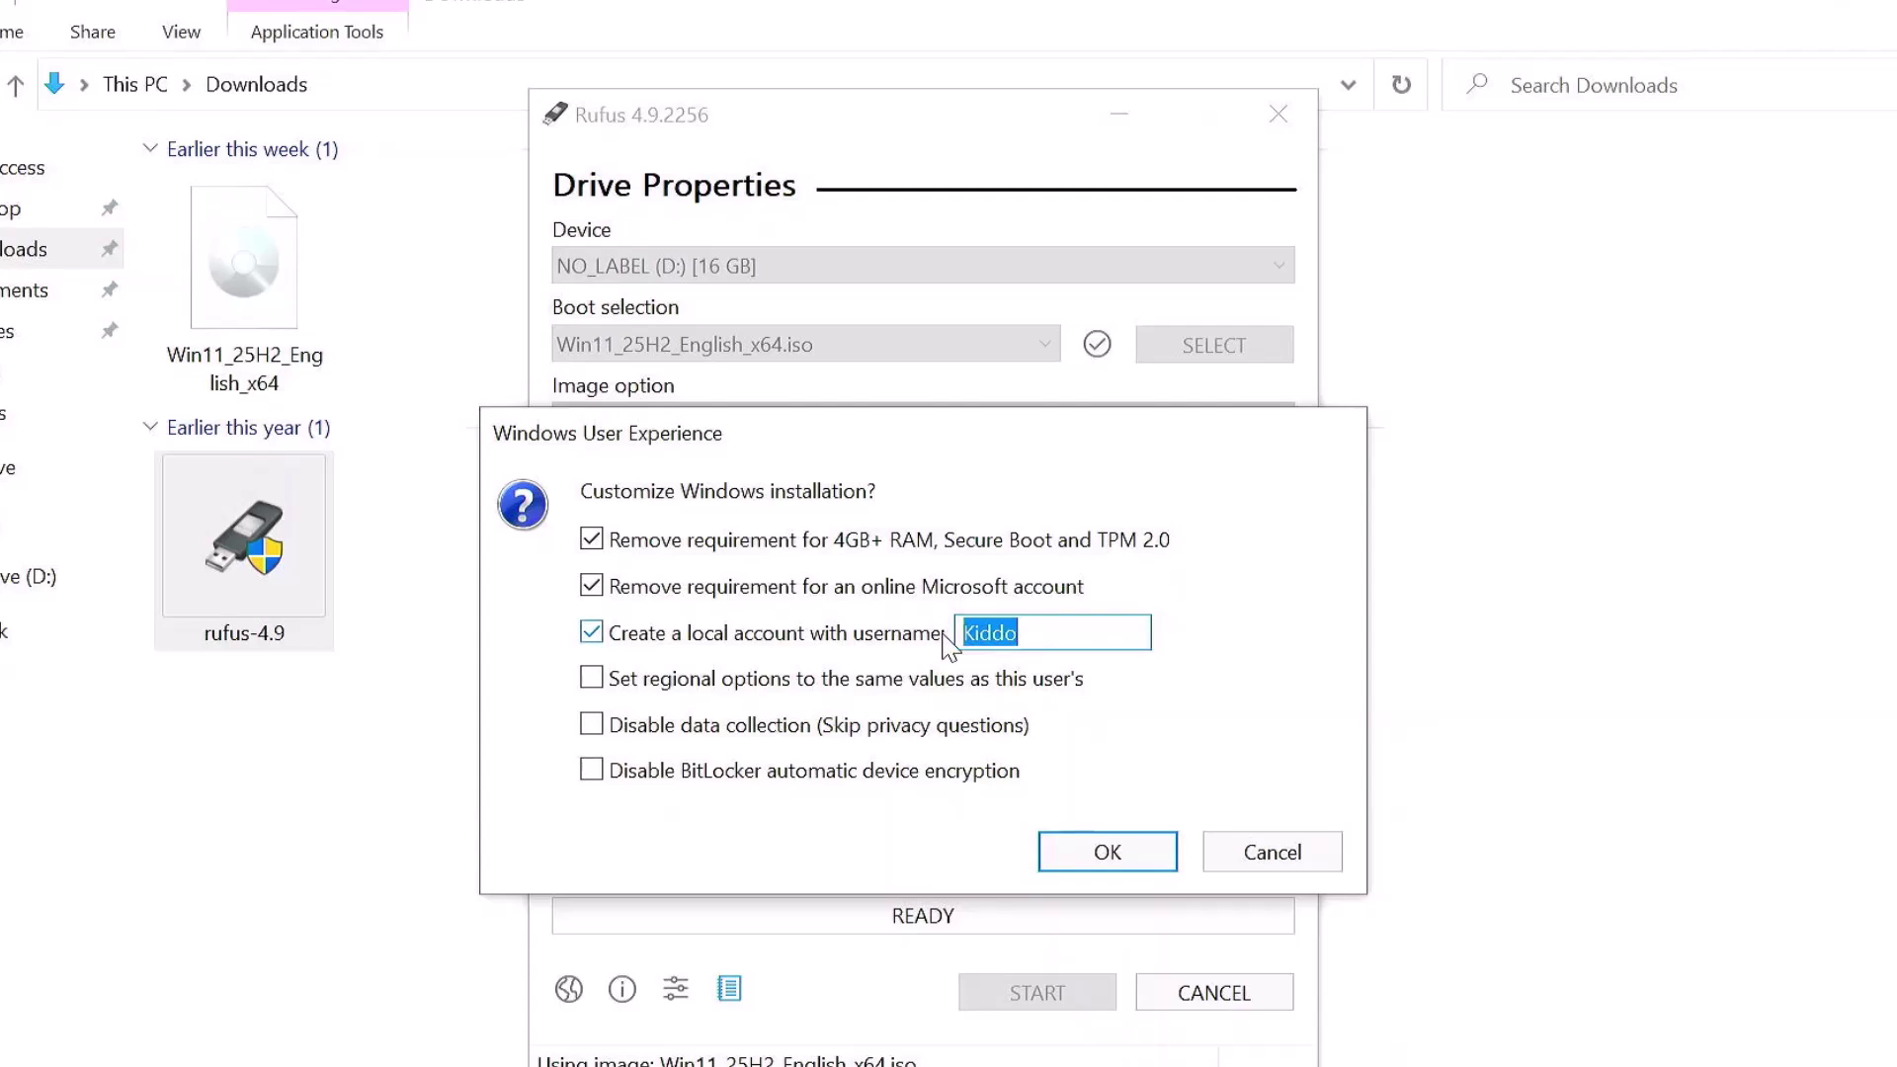
pyautogui.write('PC')
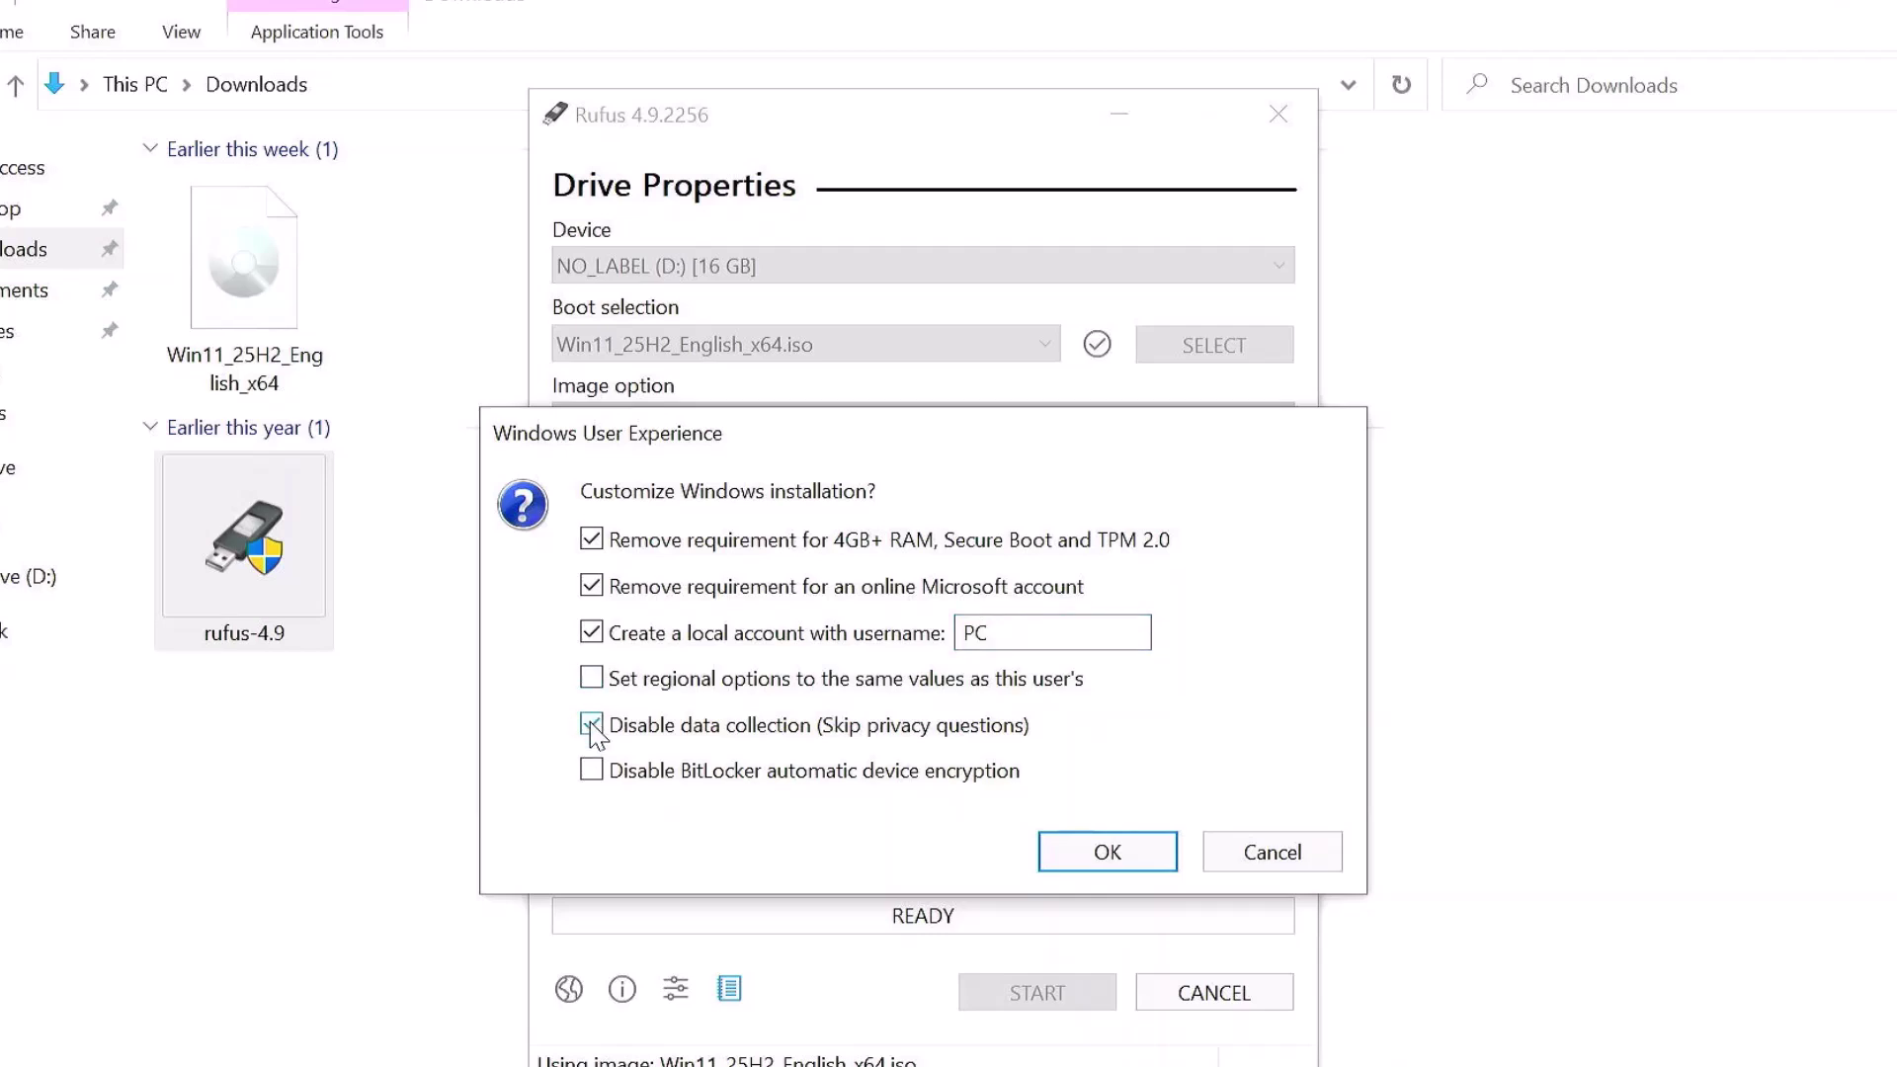
pyautogui.click(597, 774)
pyautogui.click(1107, 856)
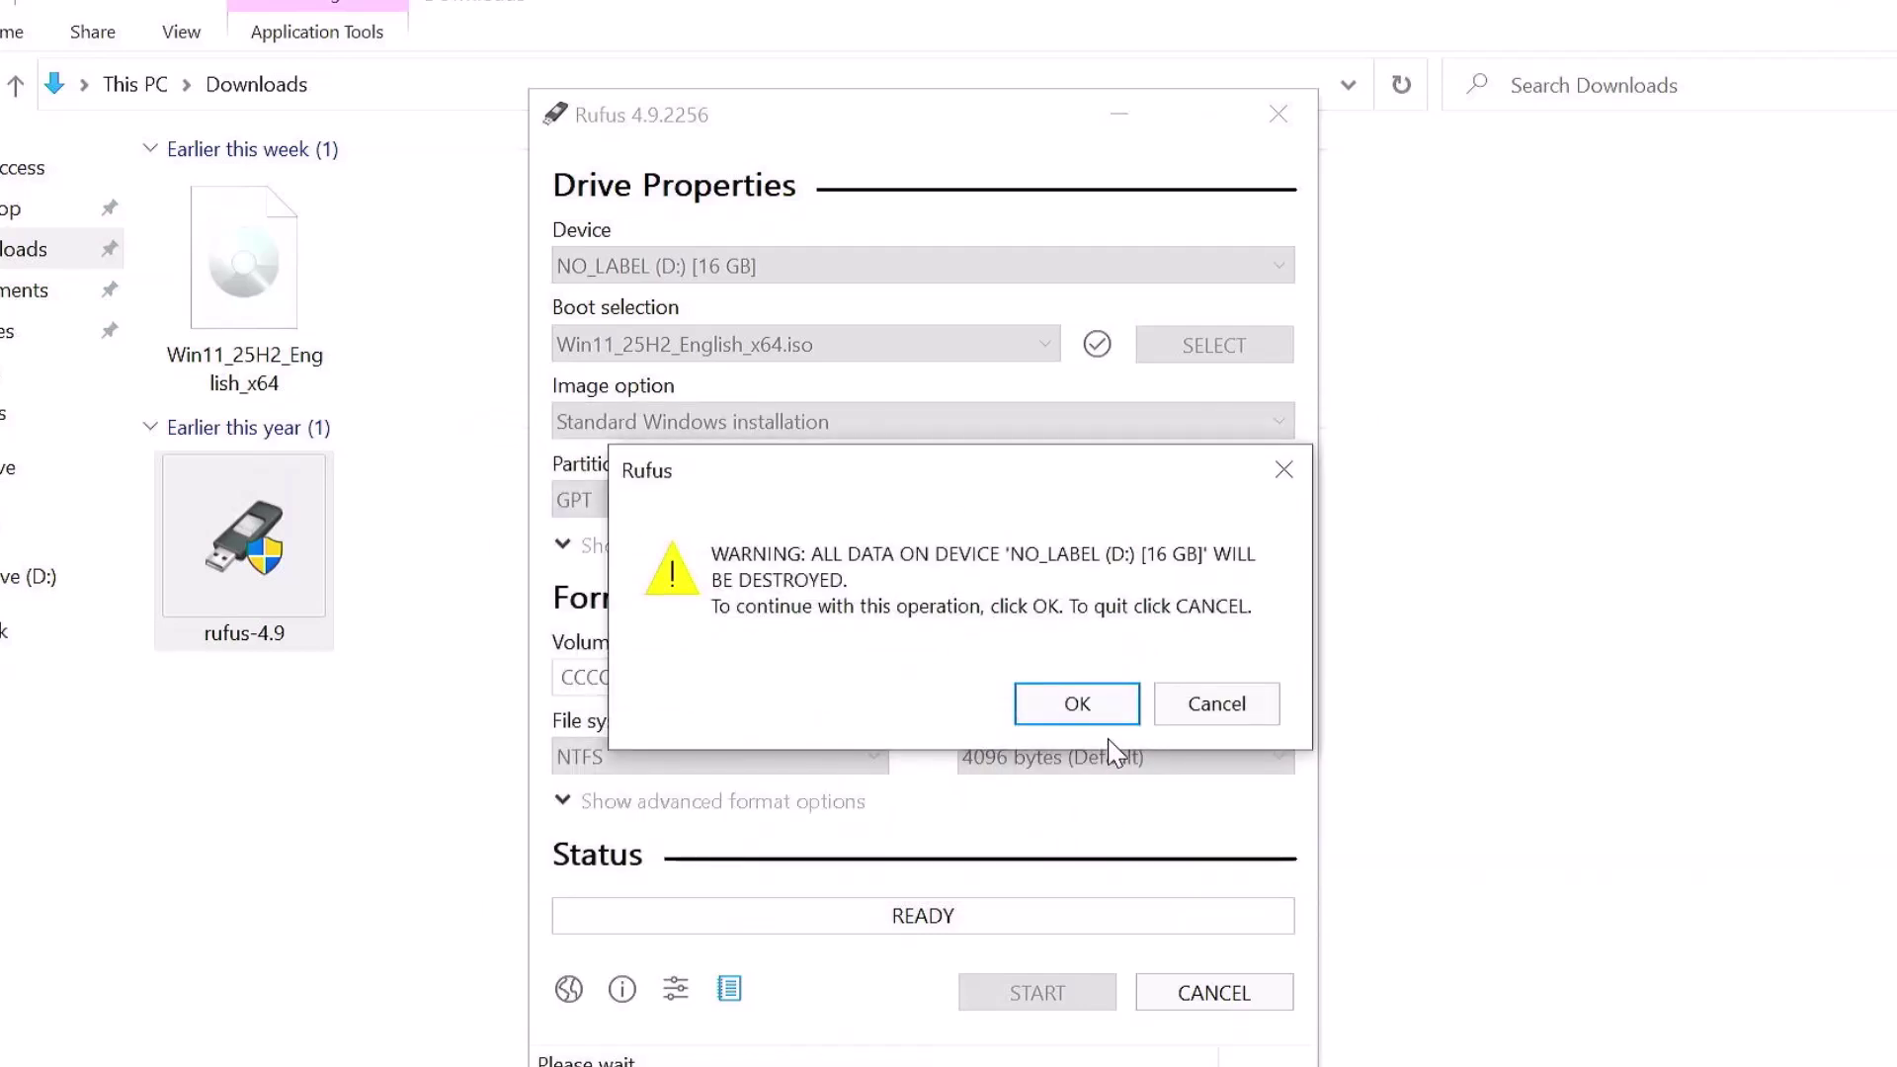
# Step: Confirm erasing the USB drive, let the image write finish, then close Rufus
pyautogui.click(1085, 714)
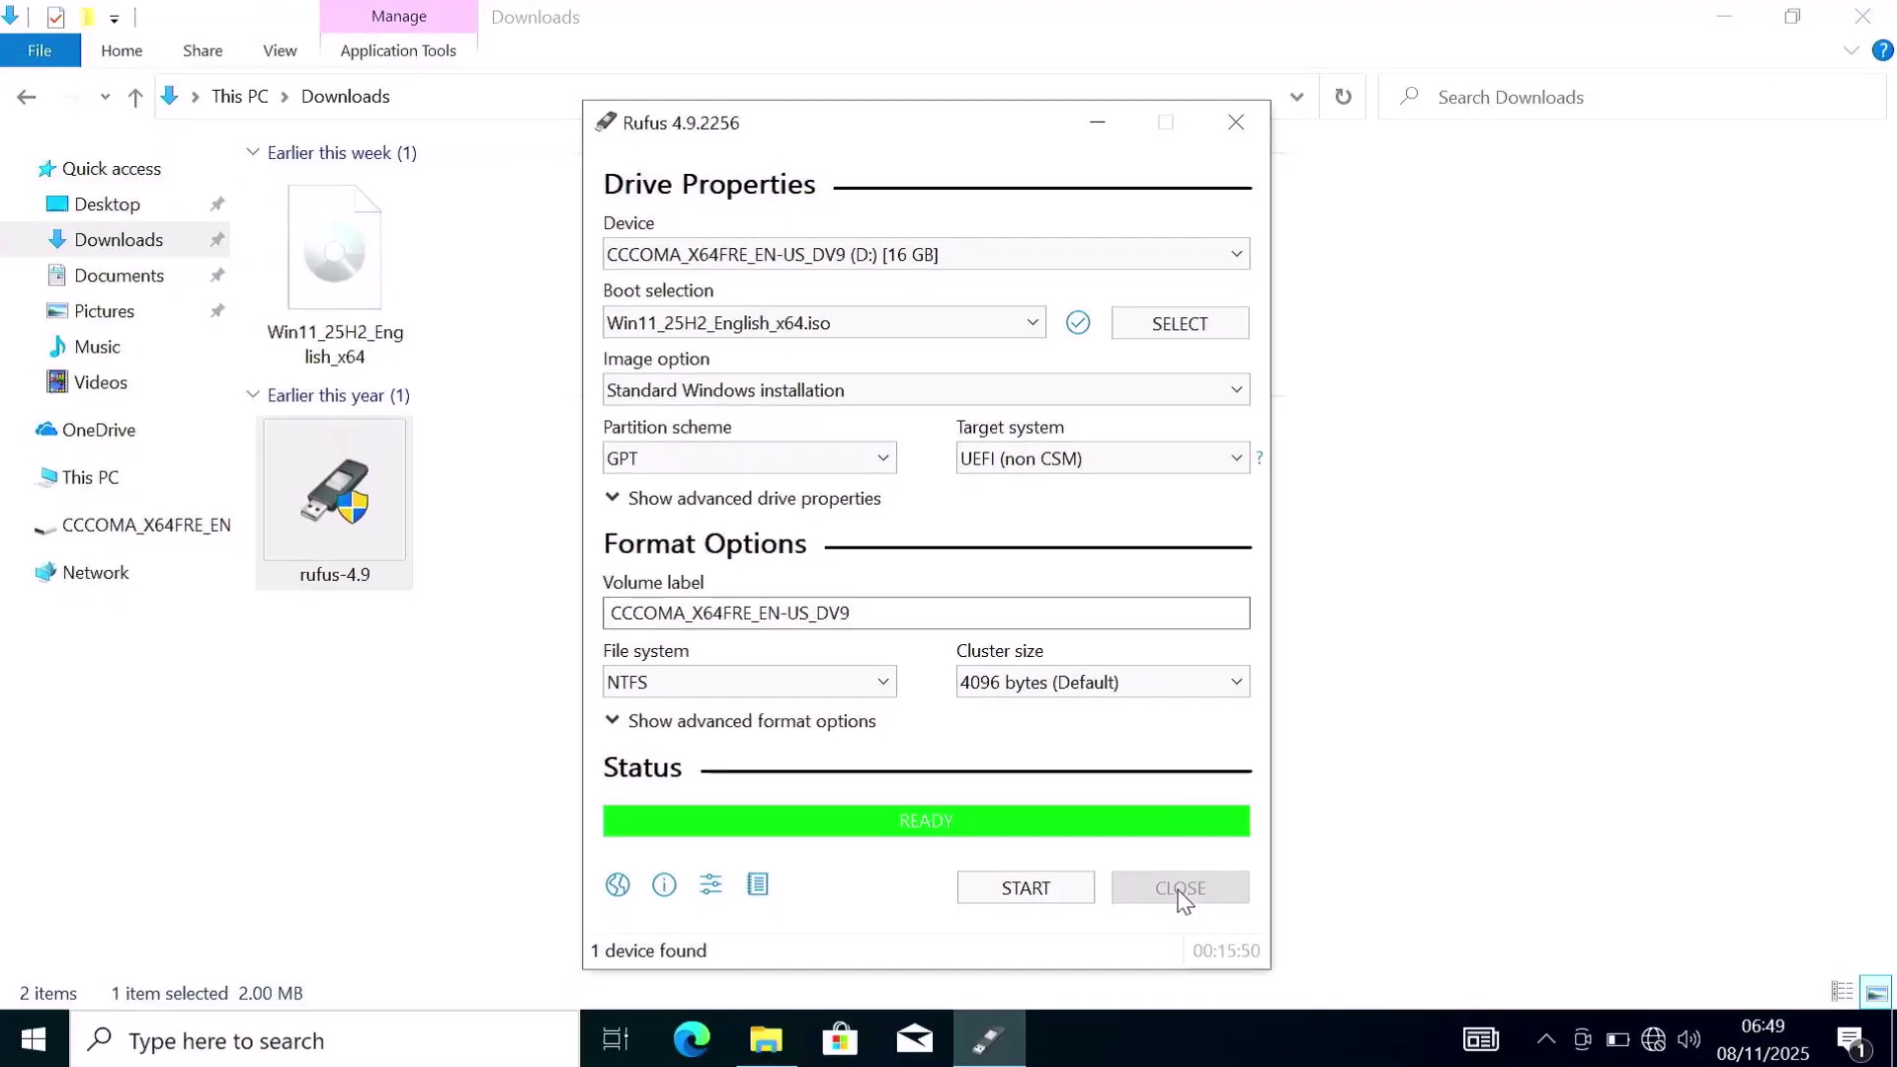
pyautogui.click(1210, 1001)
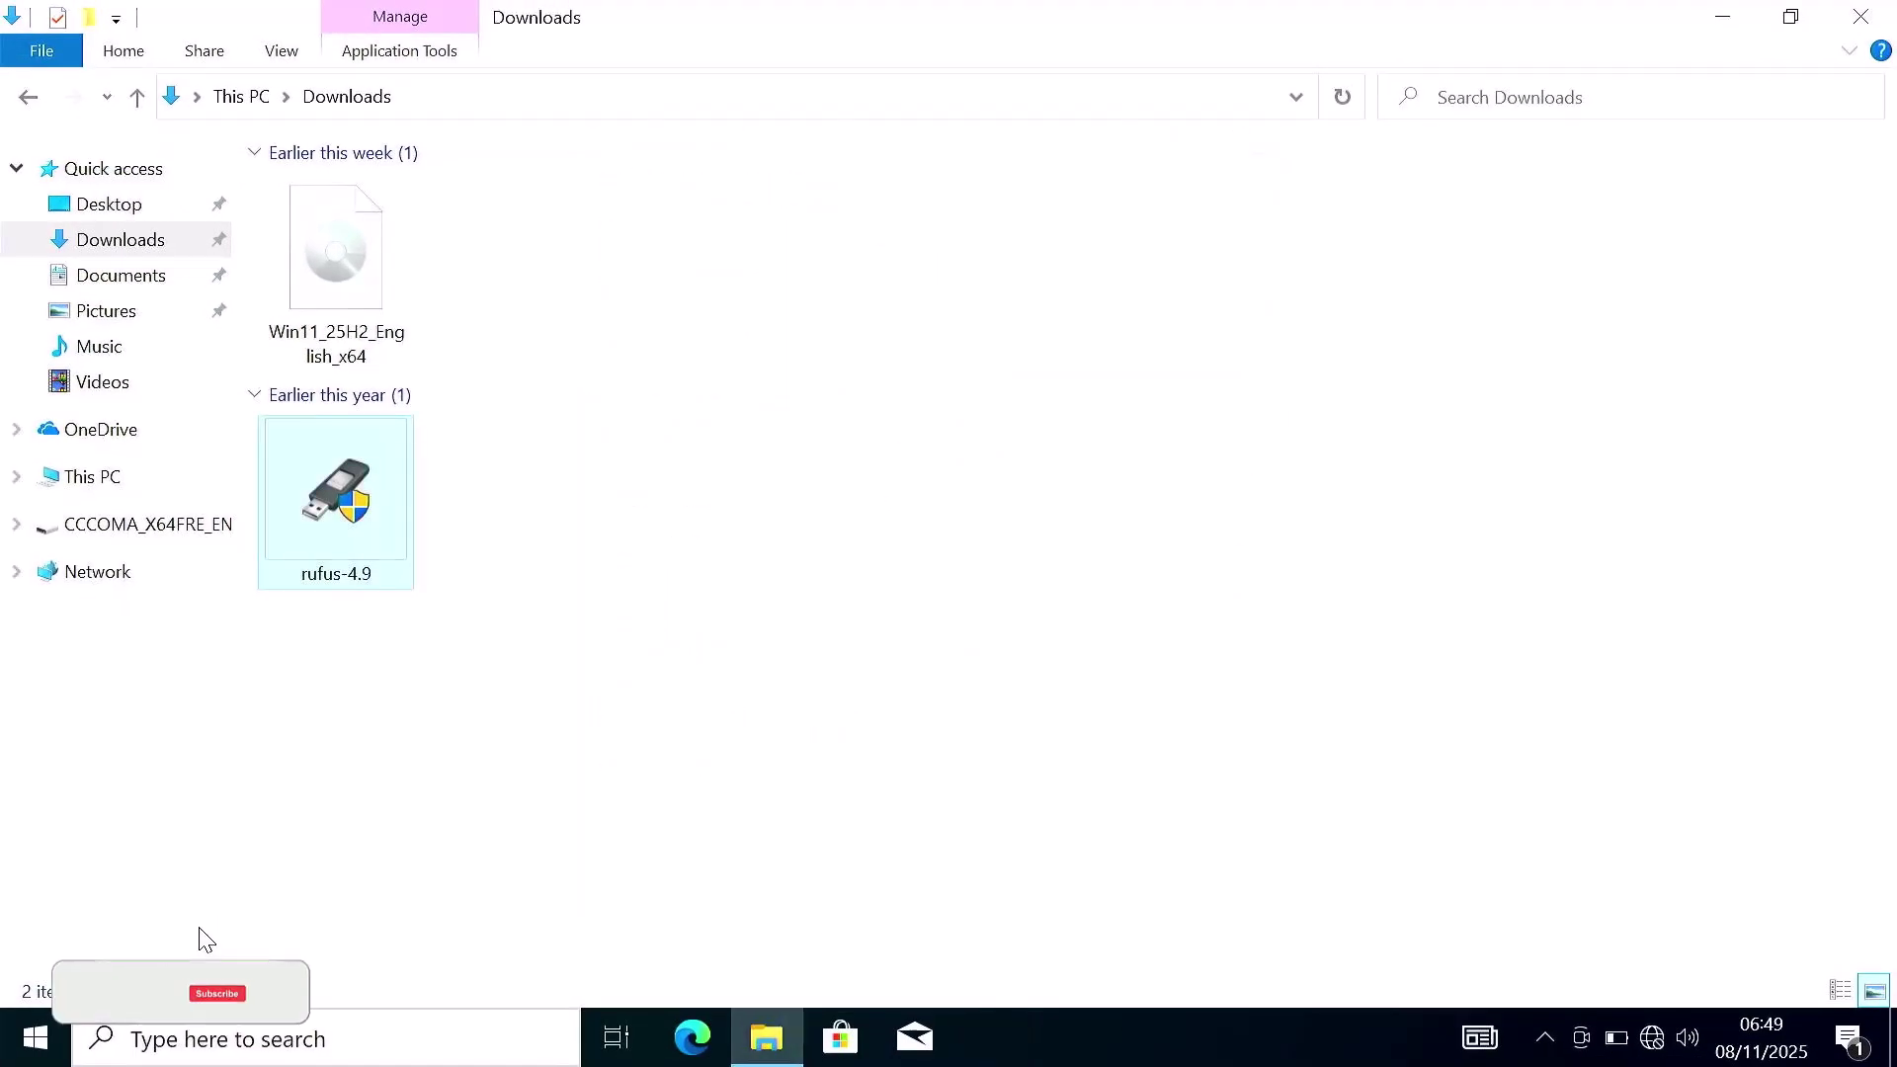
# Step: Restart the PC and pick the USB drive from the F12 boot menu
pyautogui.click(33, 1039)
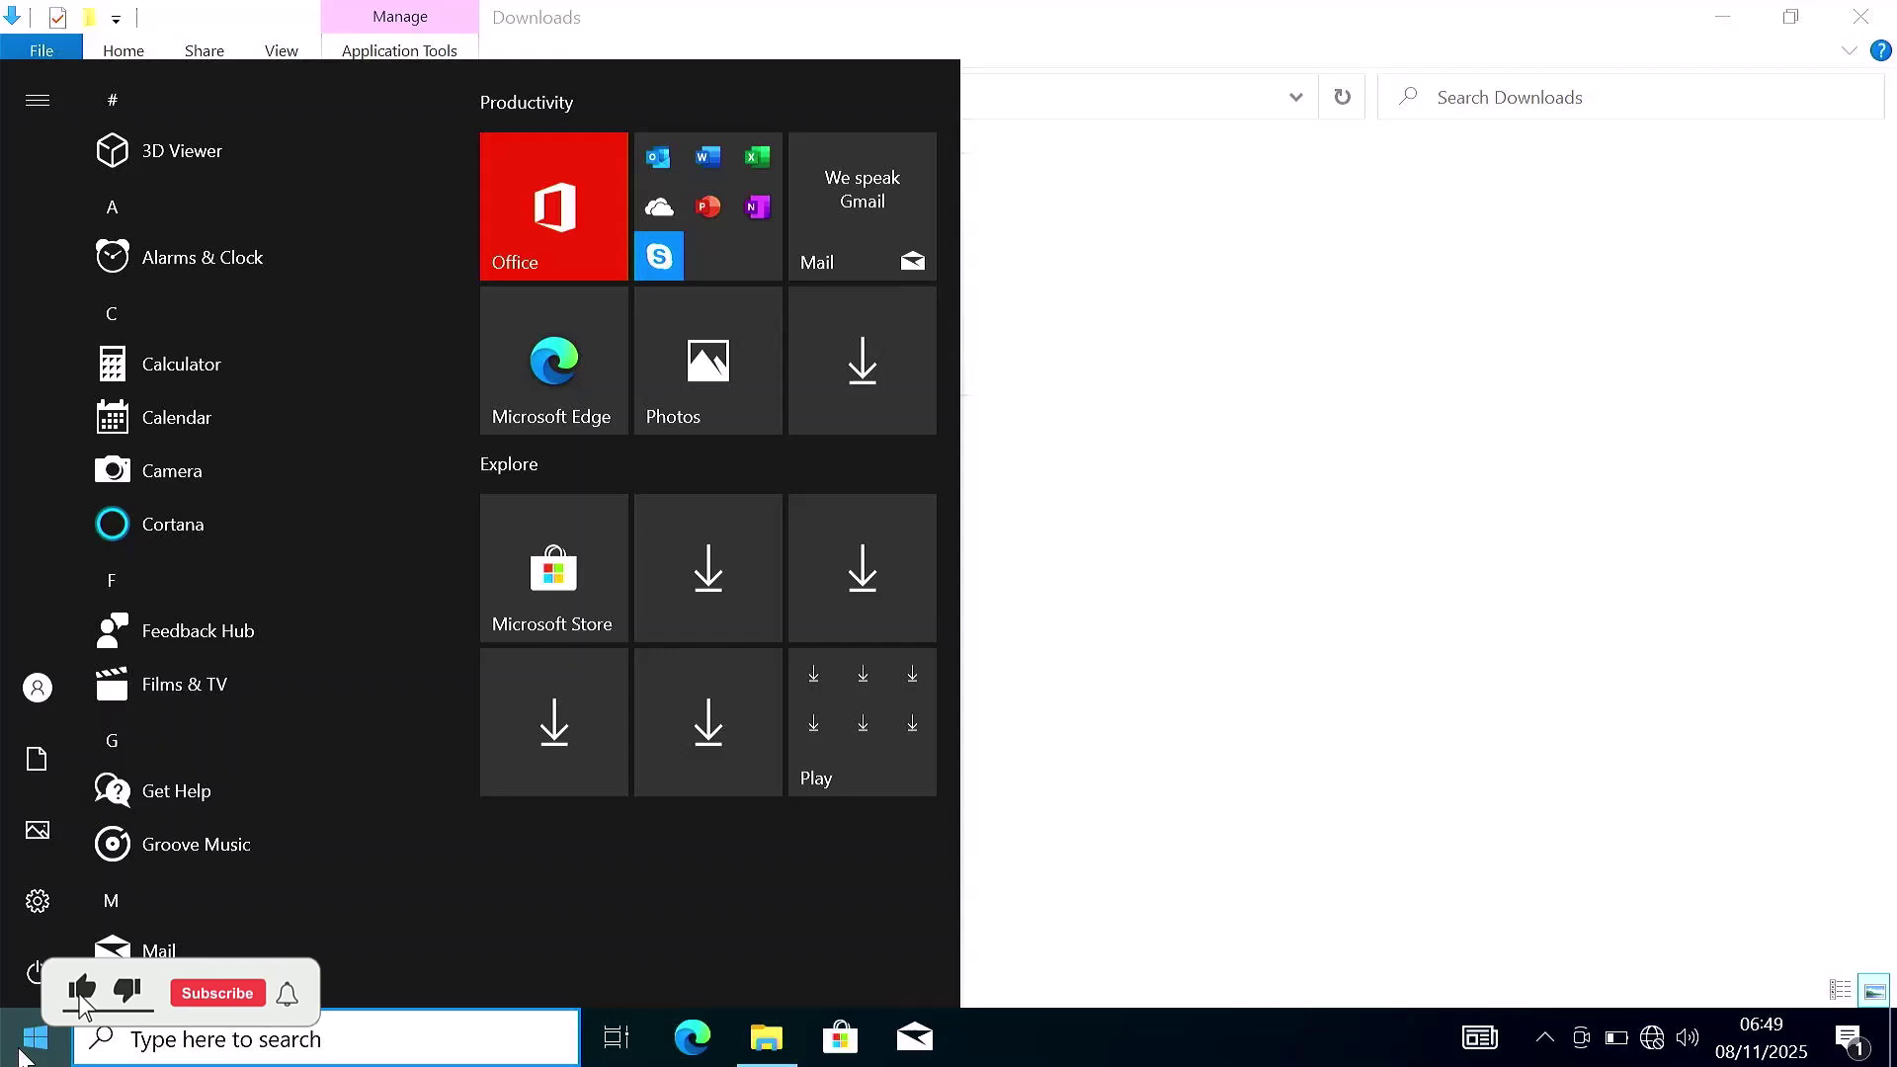
pyautogui.click(37, 972)
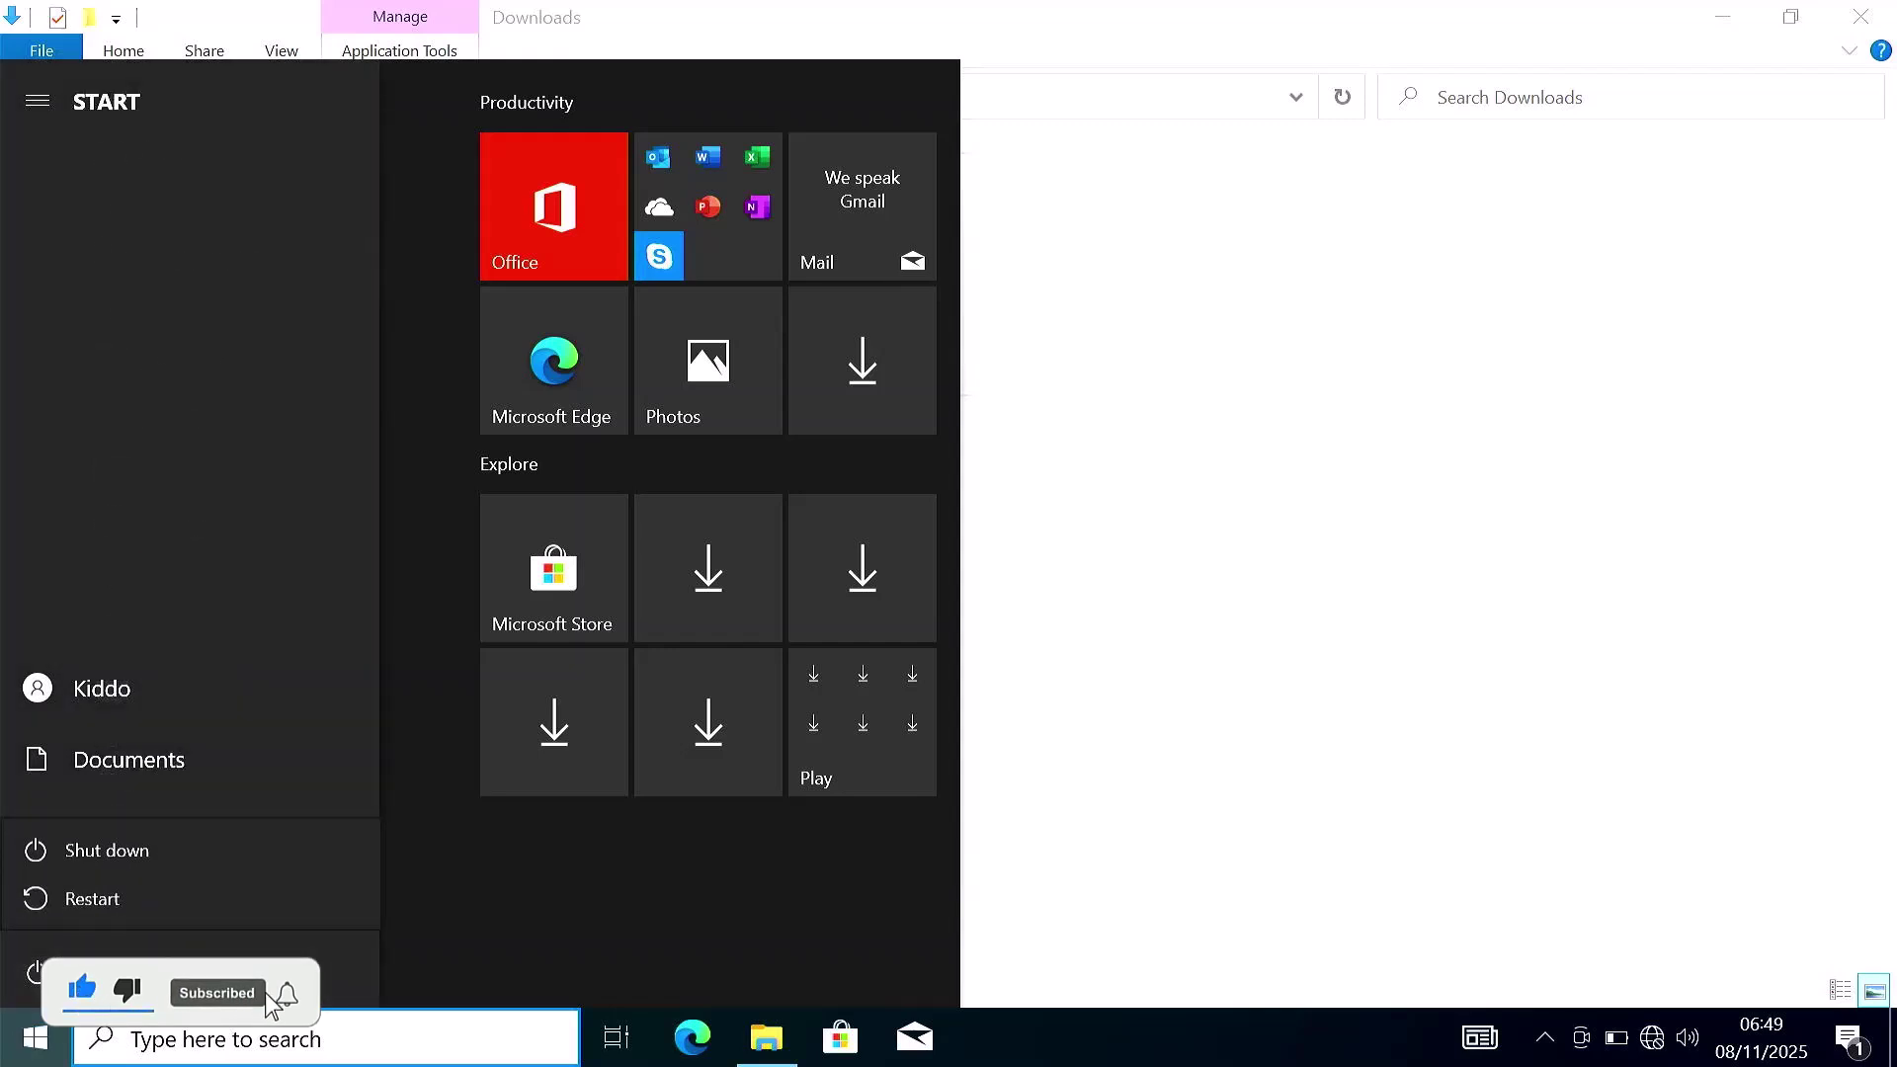
pyautogui.click(94, 896)
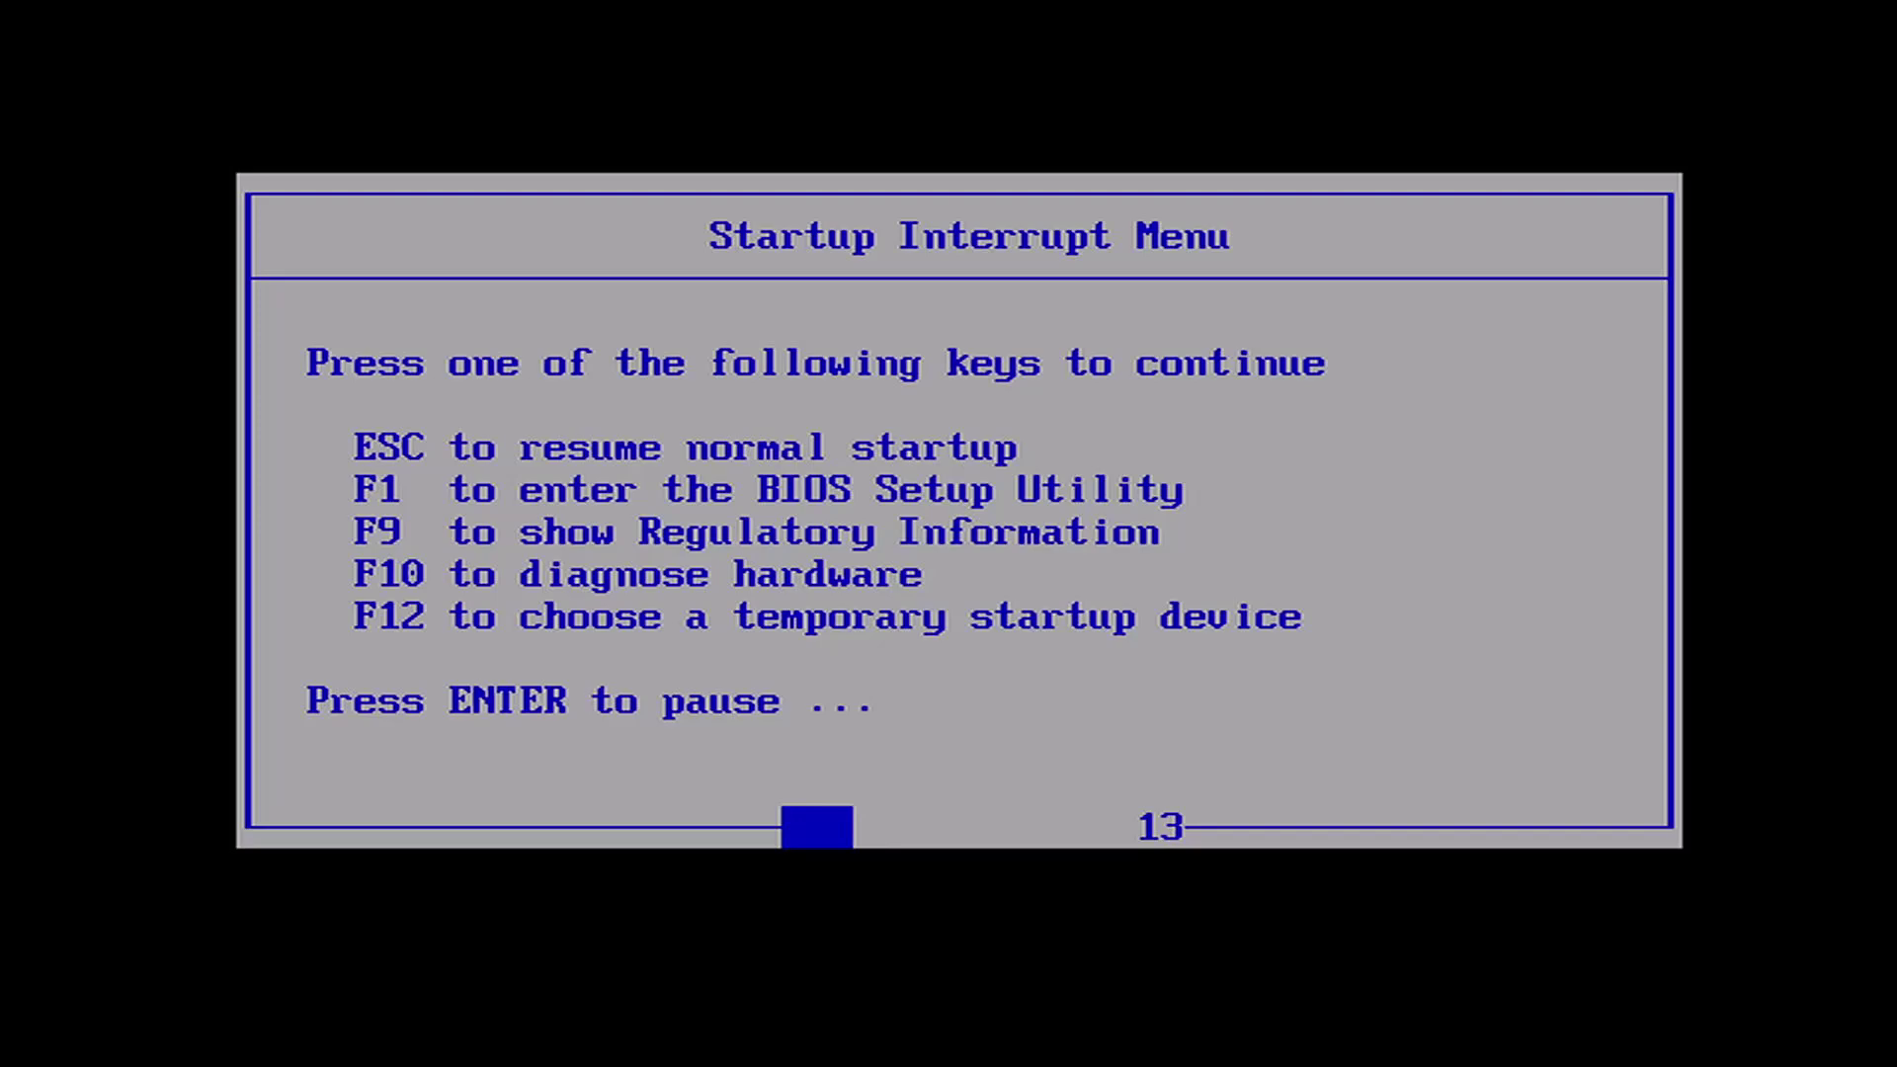
pyautogui.press('F12')
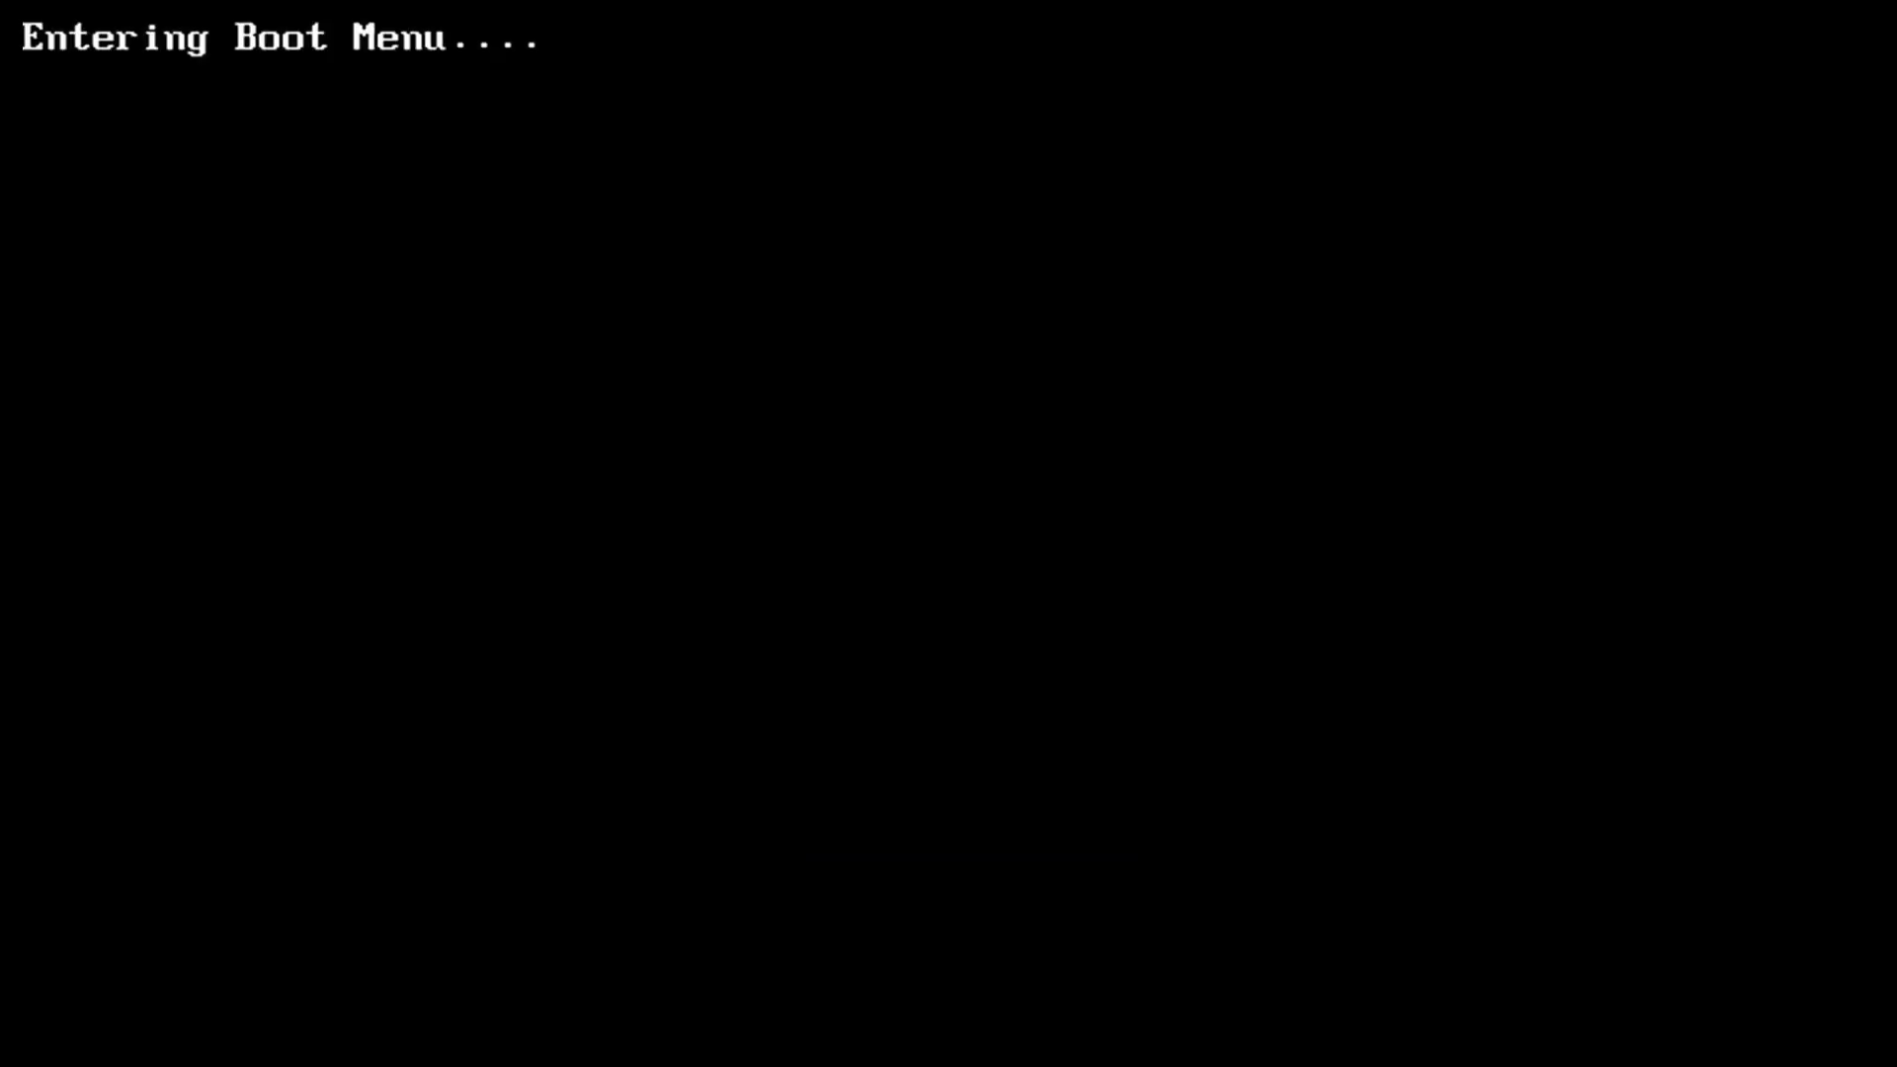
pyautogui.press('Down')
pyautogui.press('Down')
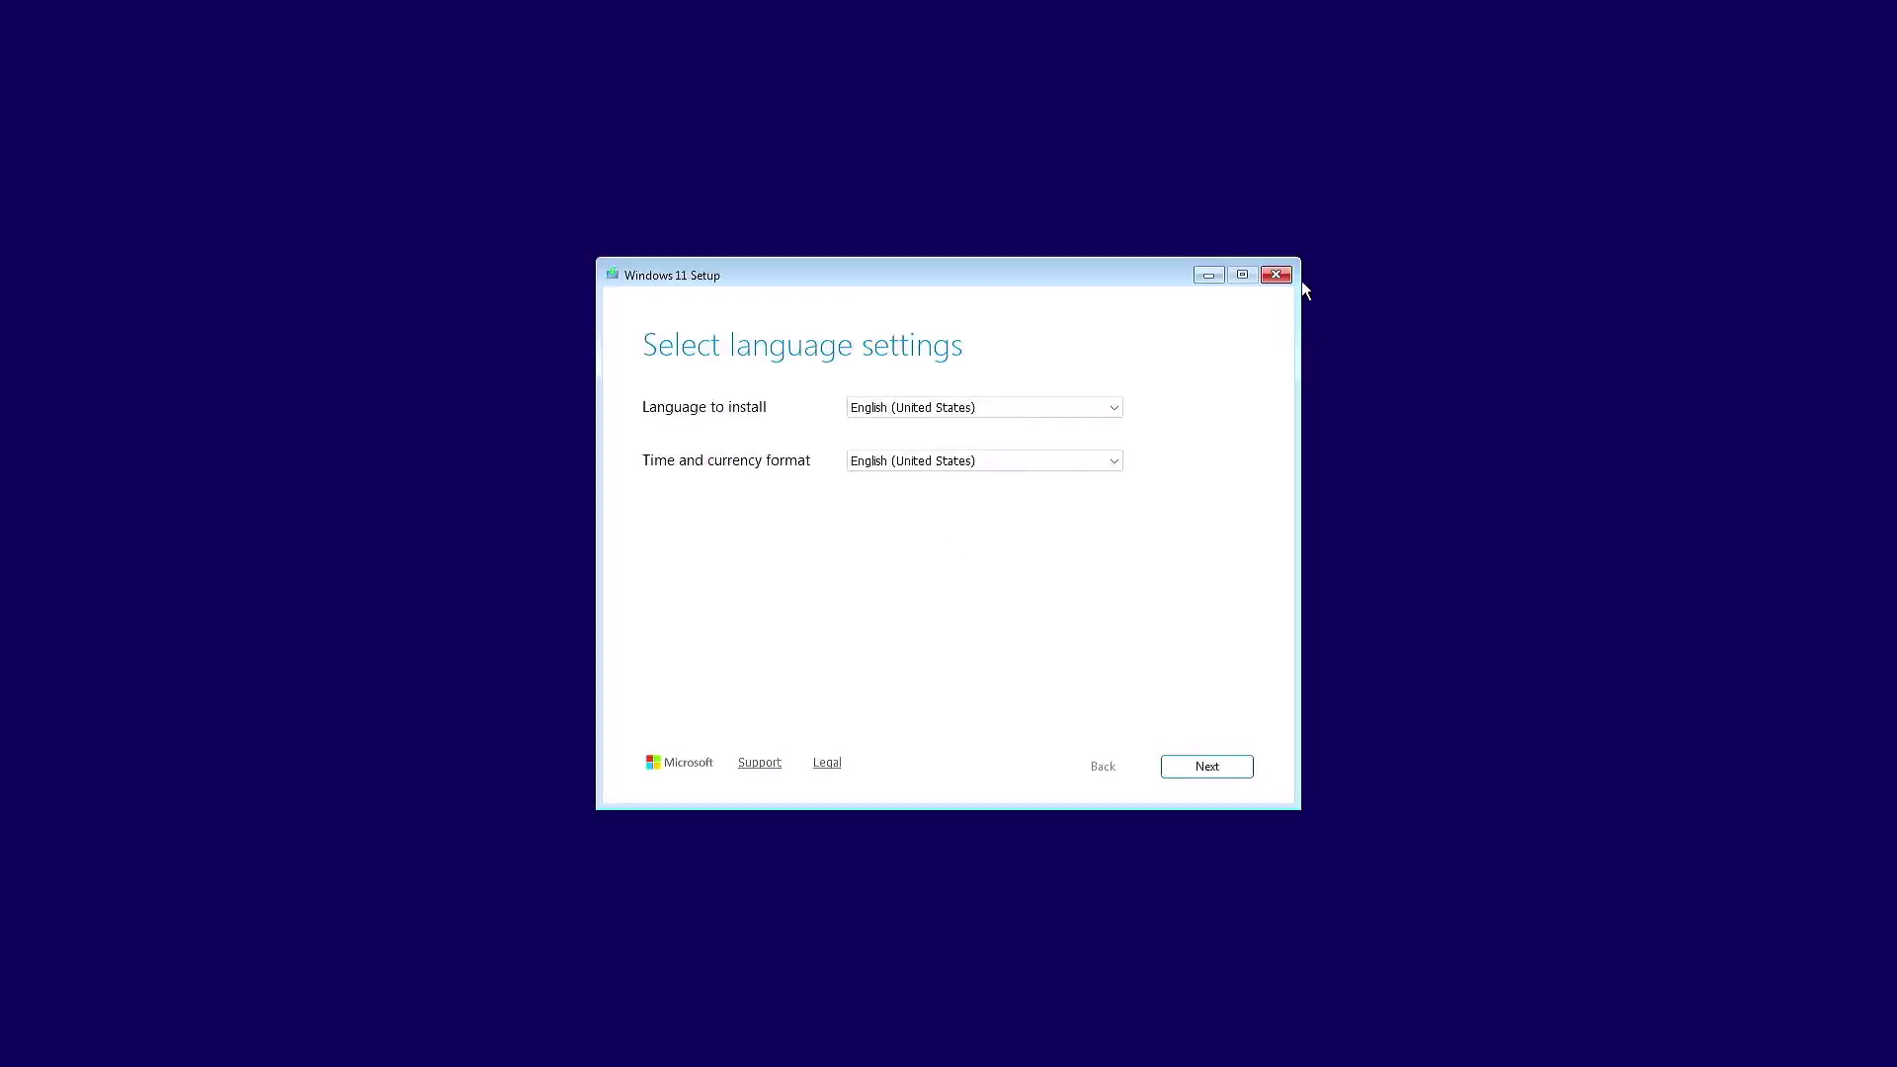
# Step: Keep English (US) language and keyboard, accept the license, and install to Disk 0 Partition 3
pyautogui.click(1188, 770)
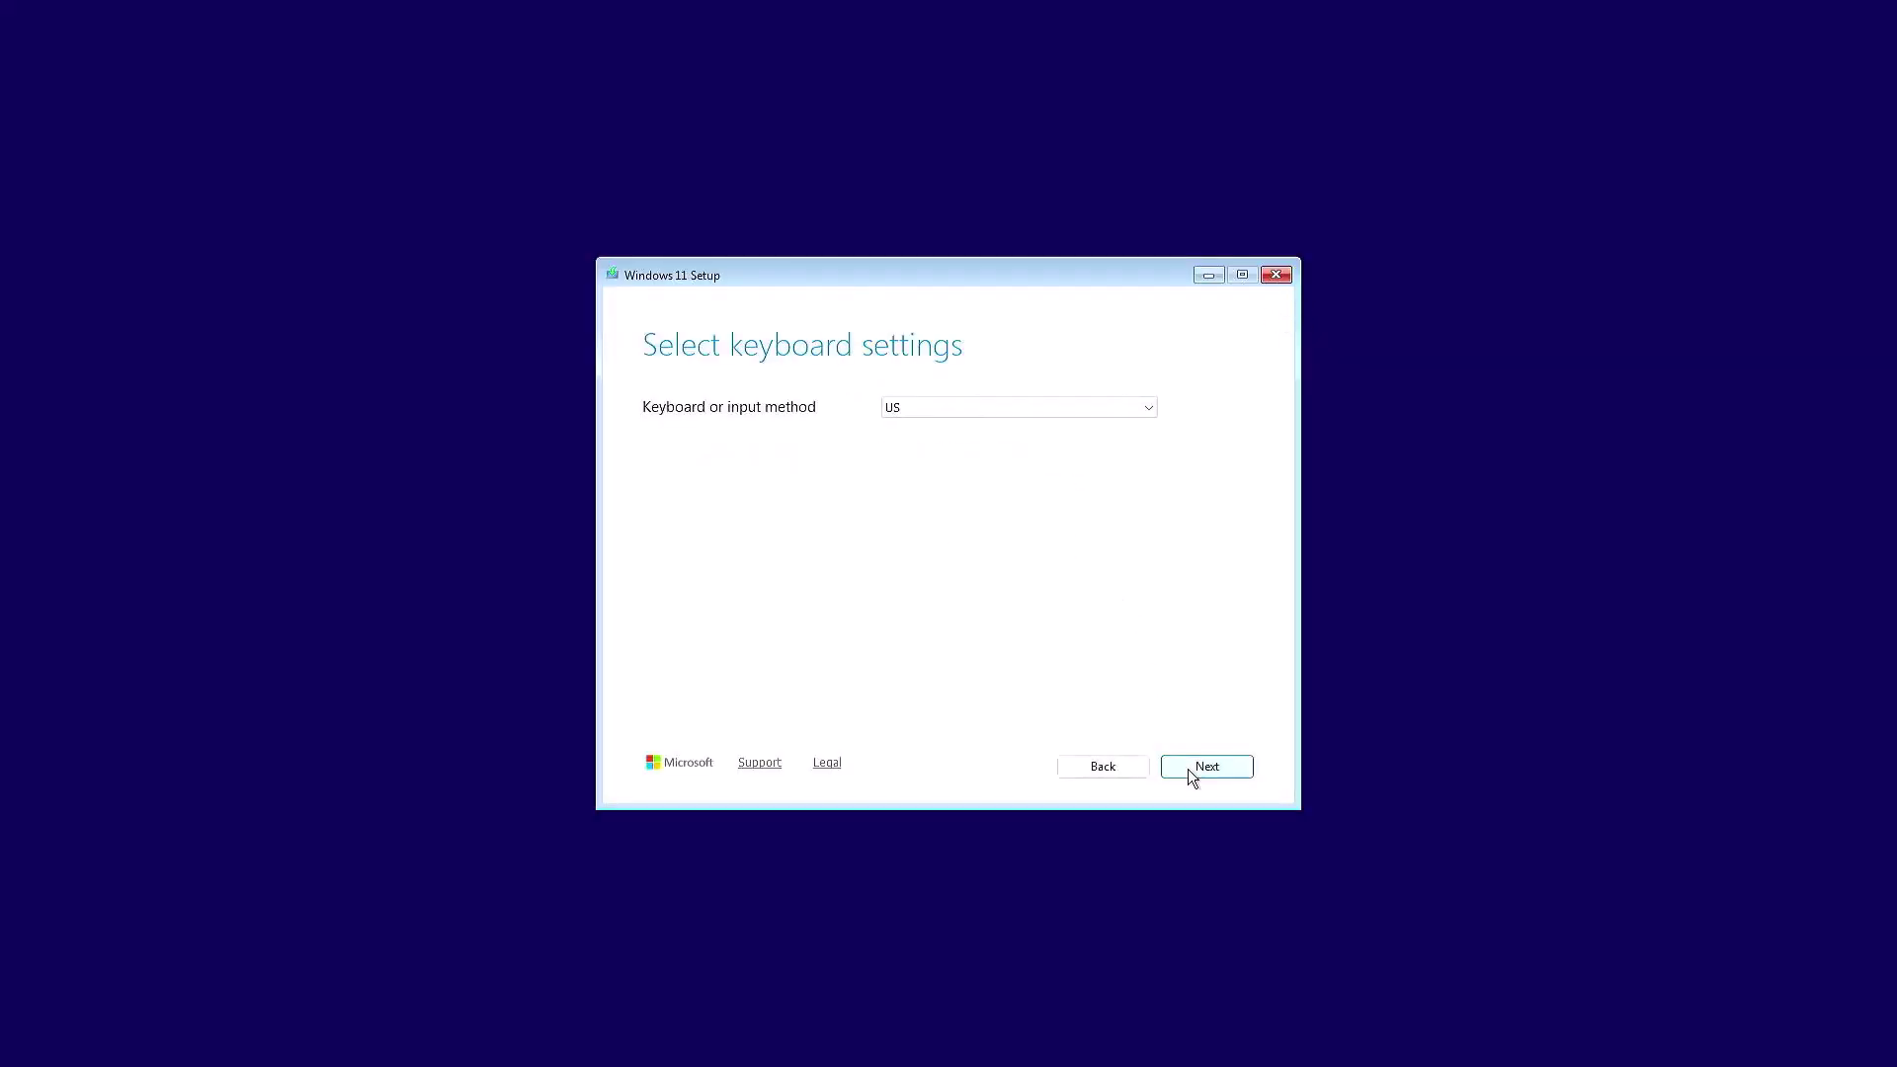
pyautogui.click(1188, 769)
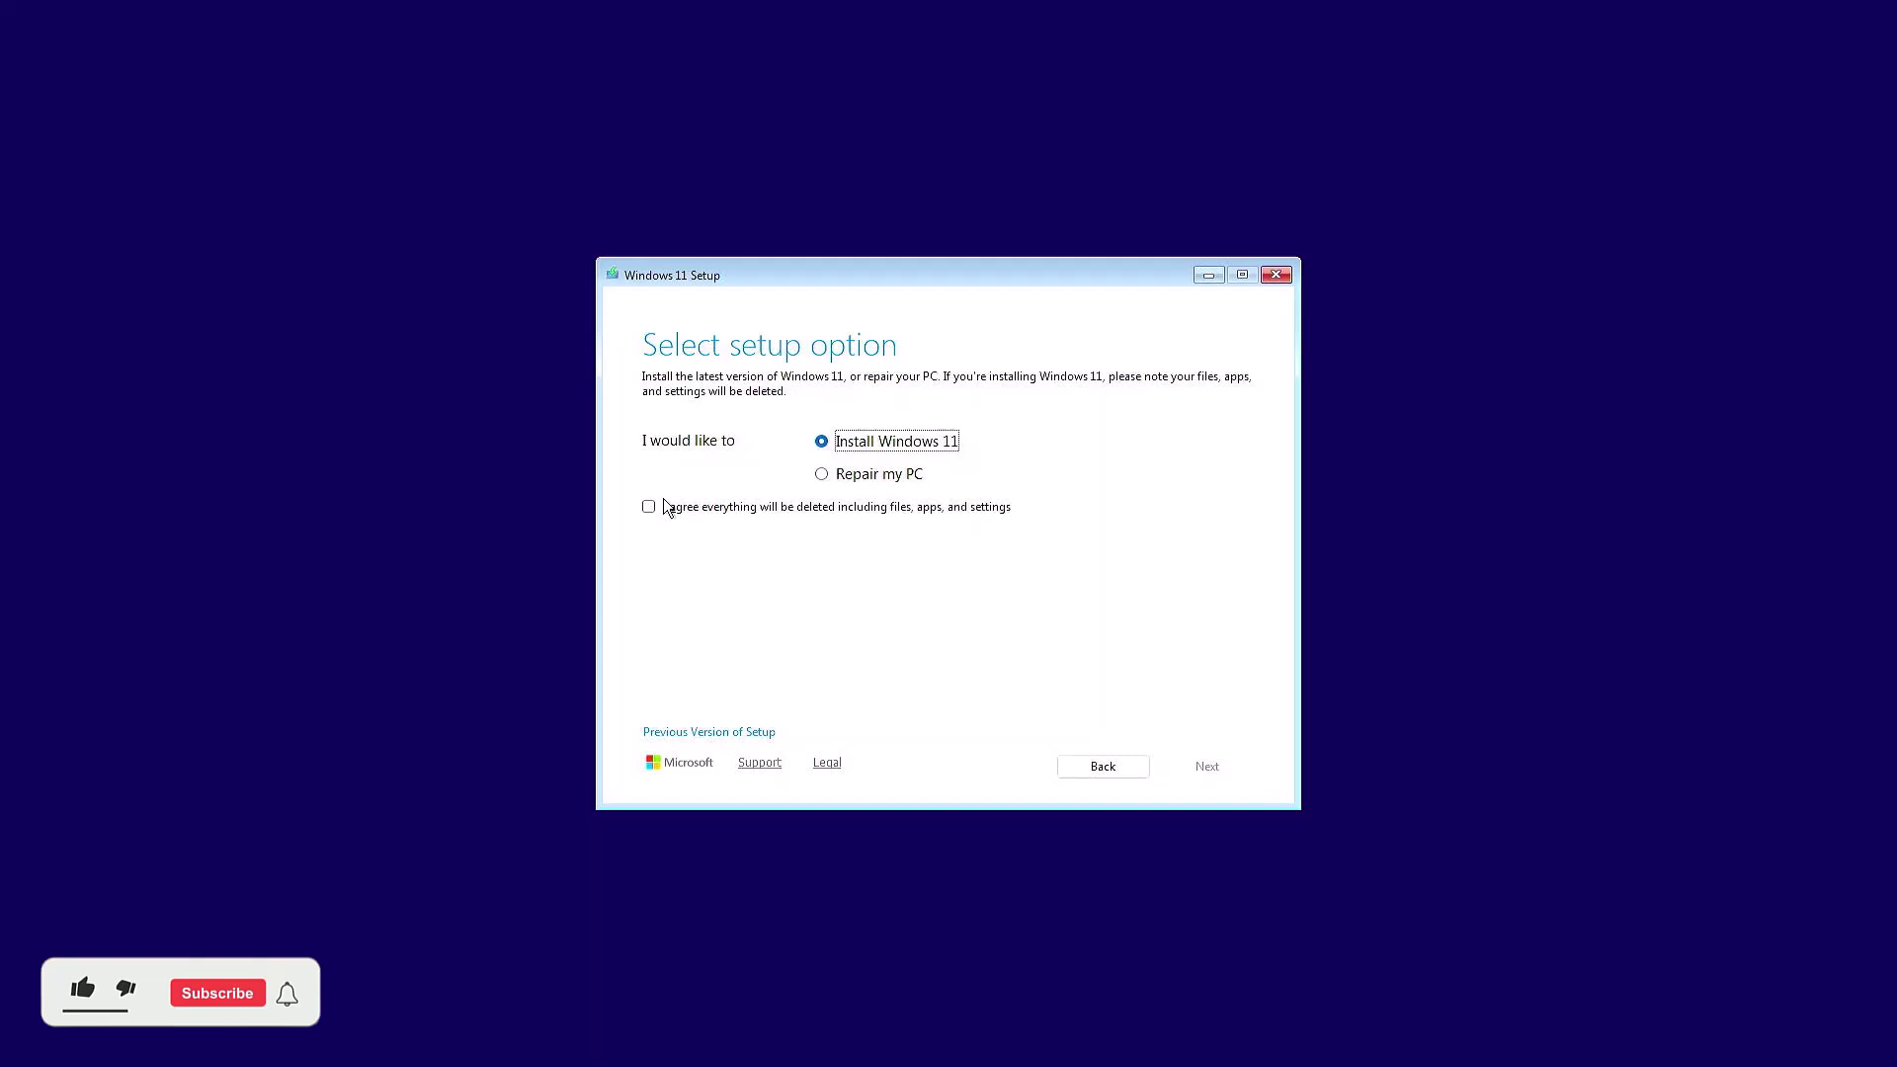
pyautogui.click(665, 508)
pyautogui.click(1224, 770)
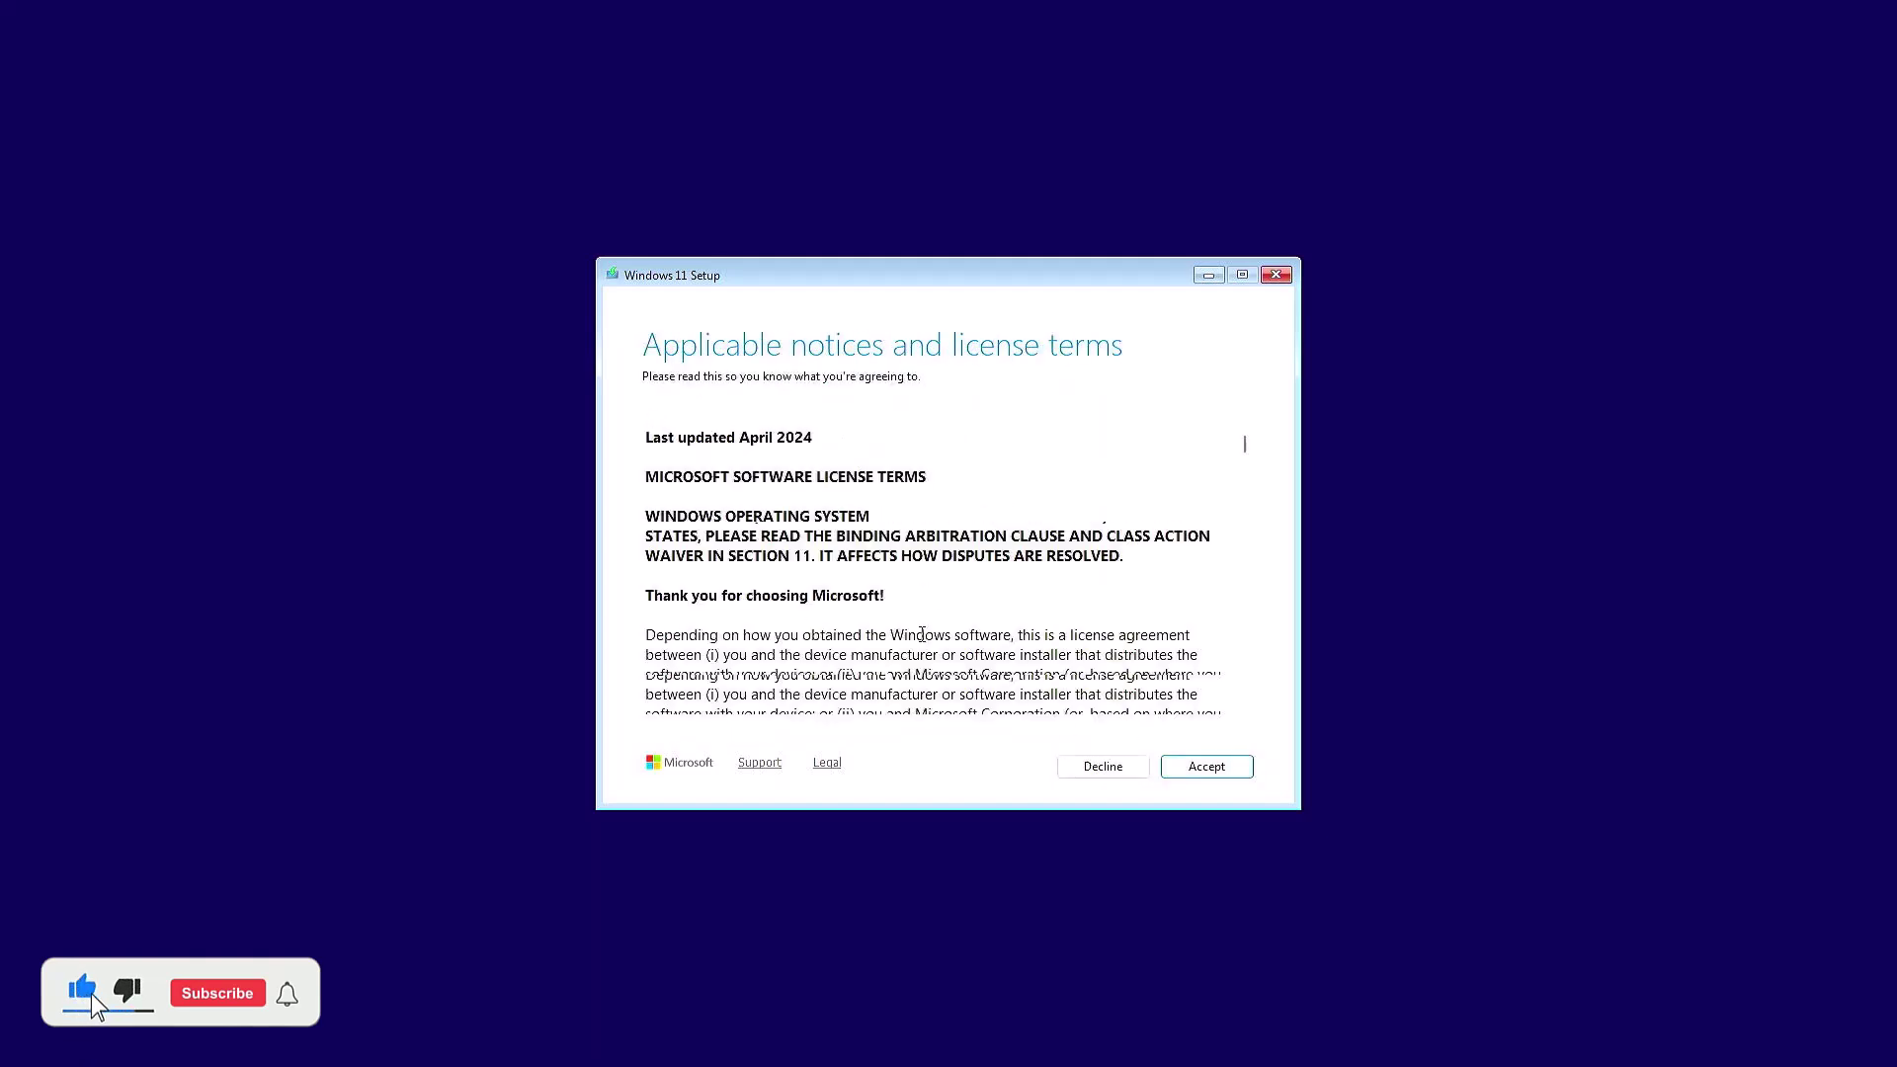
pyautogui.scroll(-5, 935, 634)
pyautogui.scroll(-5, 936, 634)
pyautogui.scroll(-3, 935, 635)
pyautogui.click(1198, 767)
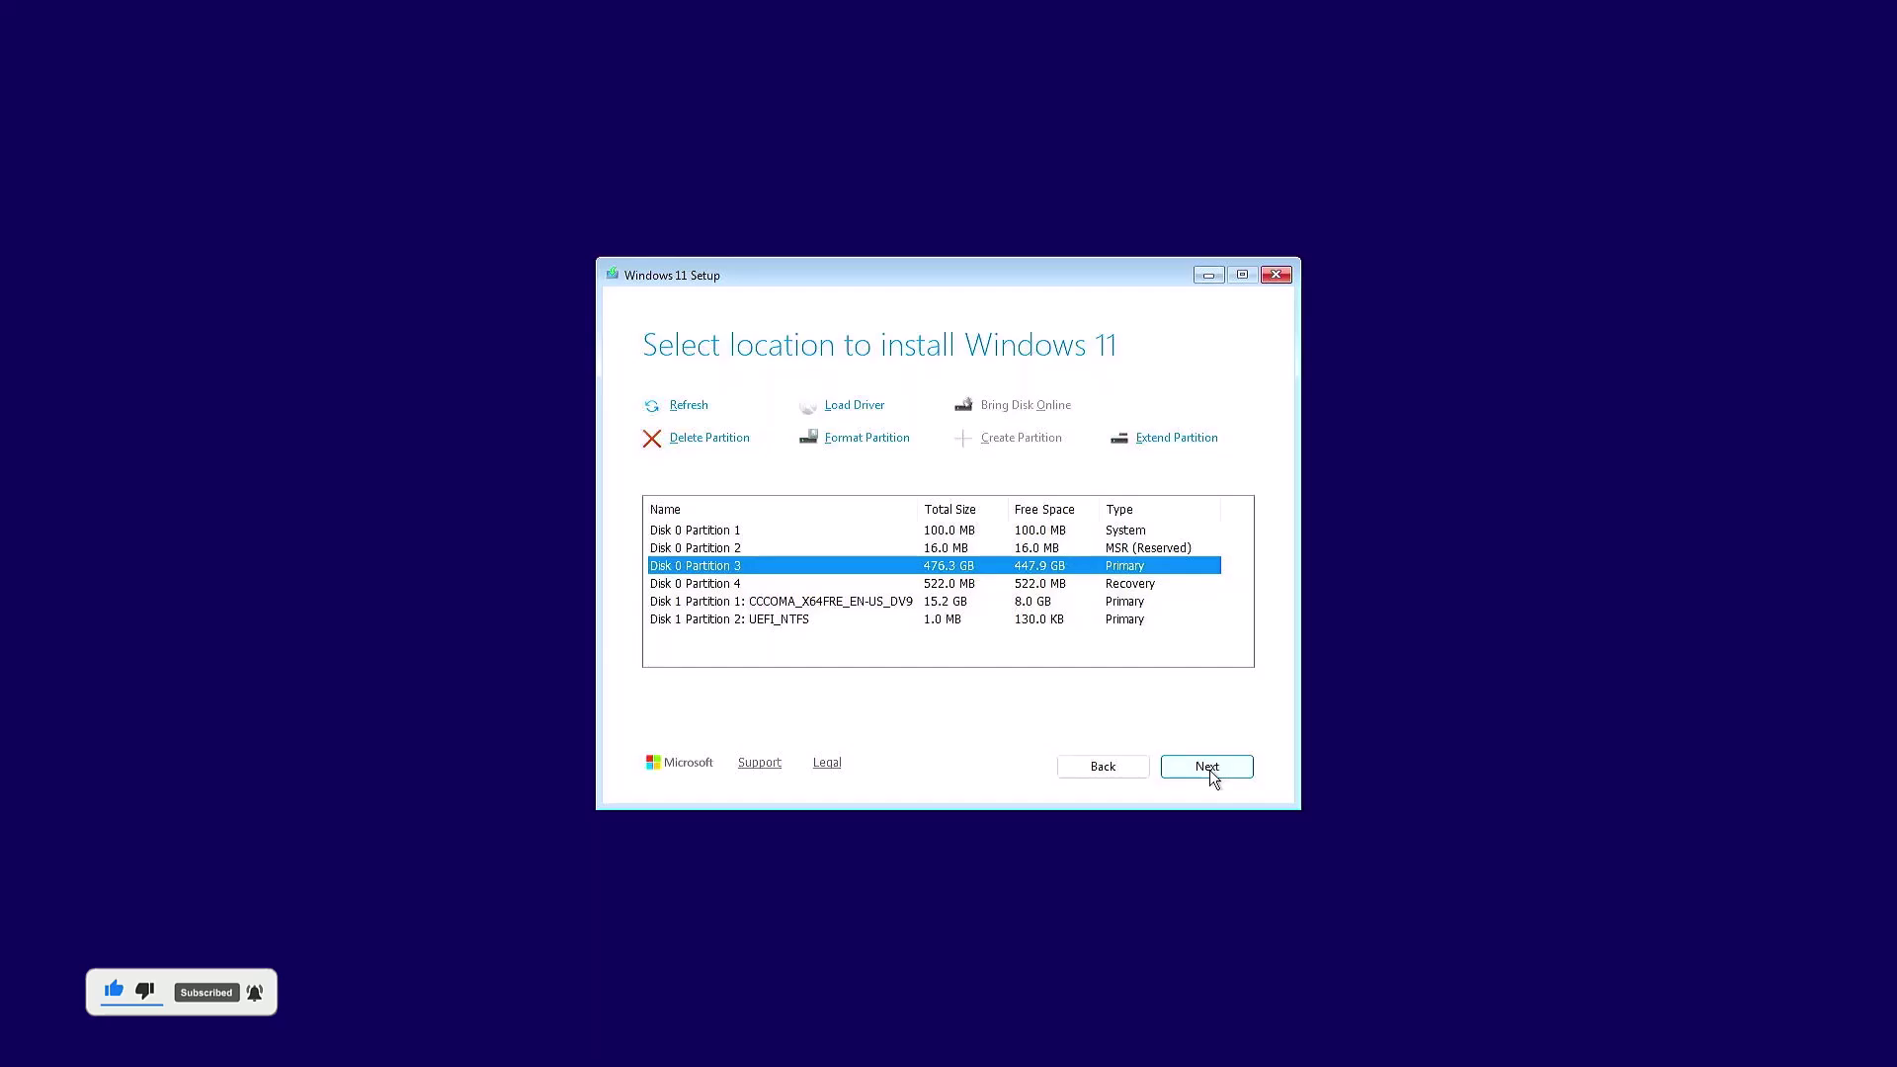
pyautogui.click(1209, 770)
pyautogui.click(1209, 774)
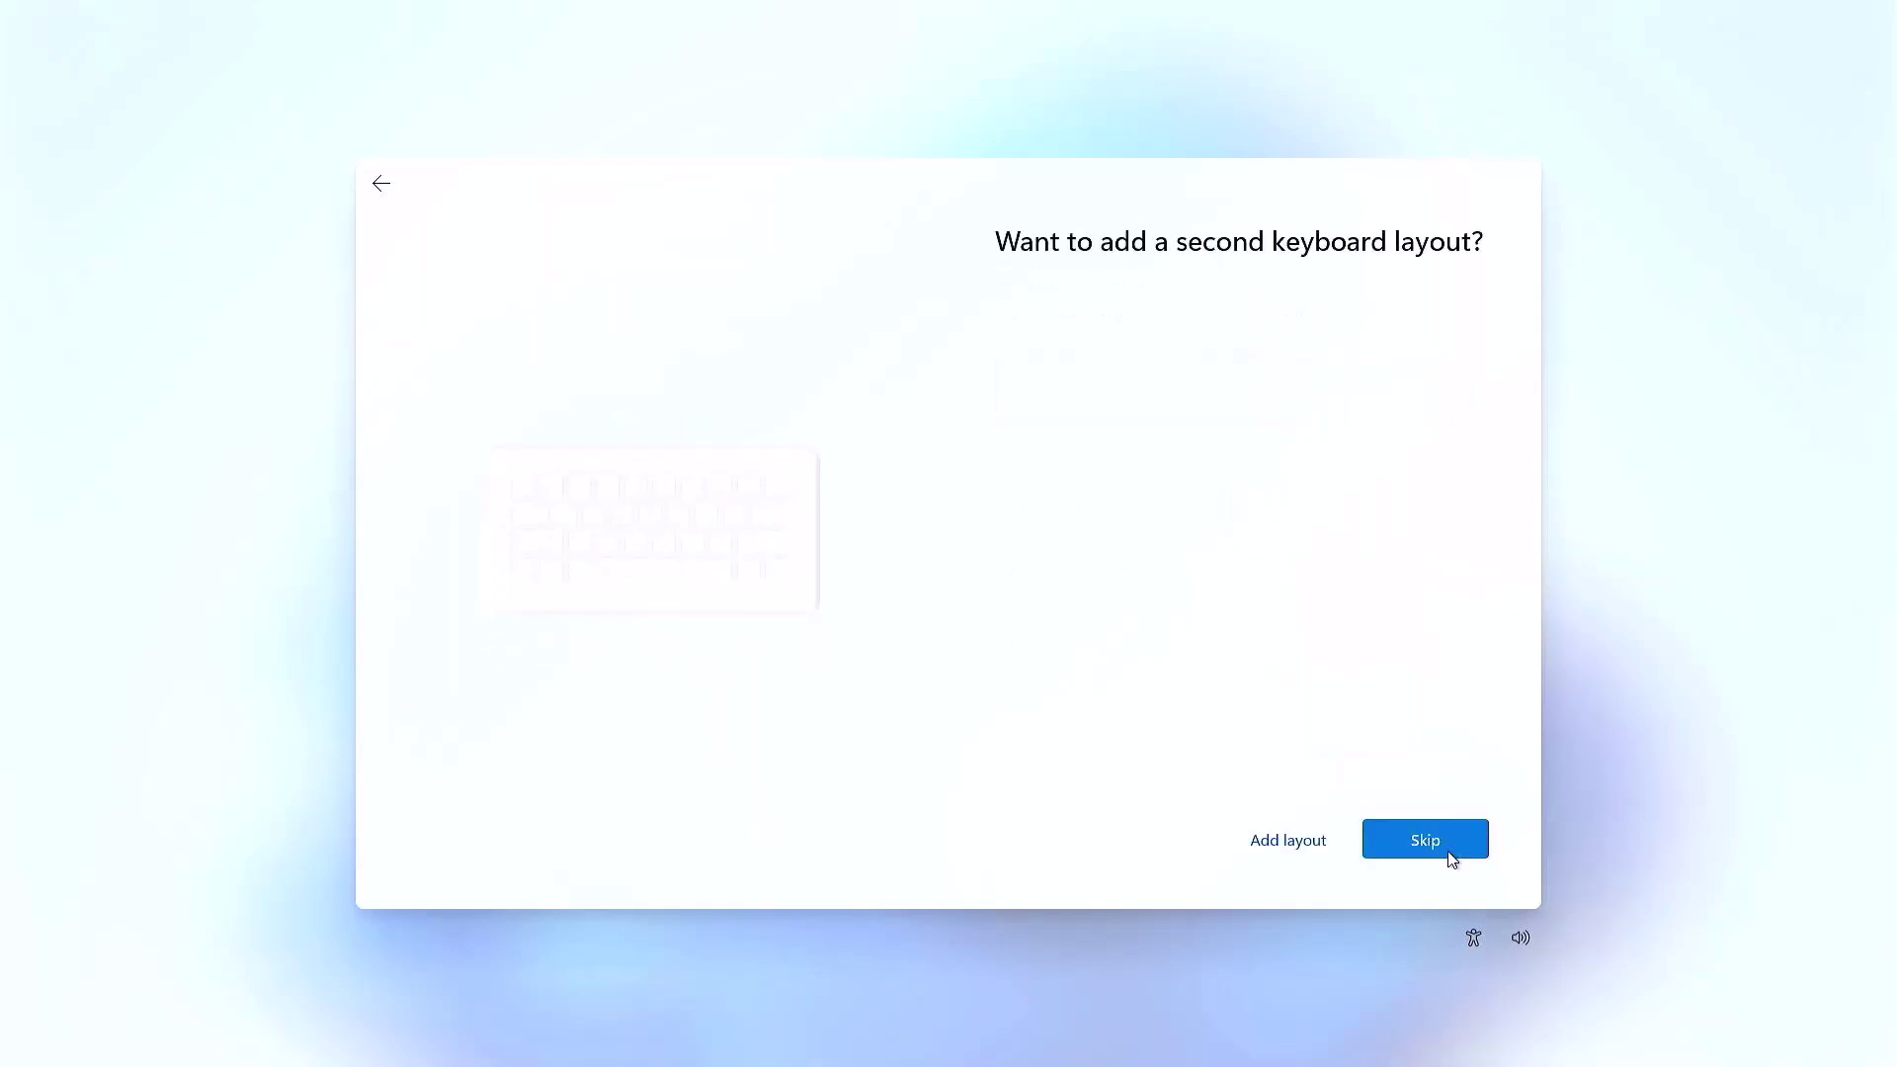
# Step: Skip the second keyboard layout and continue setup without internet
pyautogui.click(1450, 858)
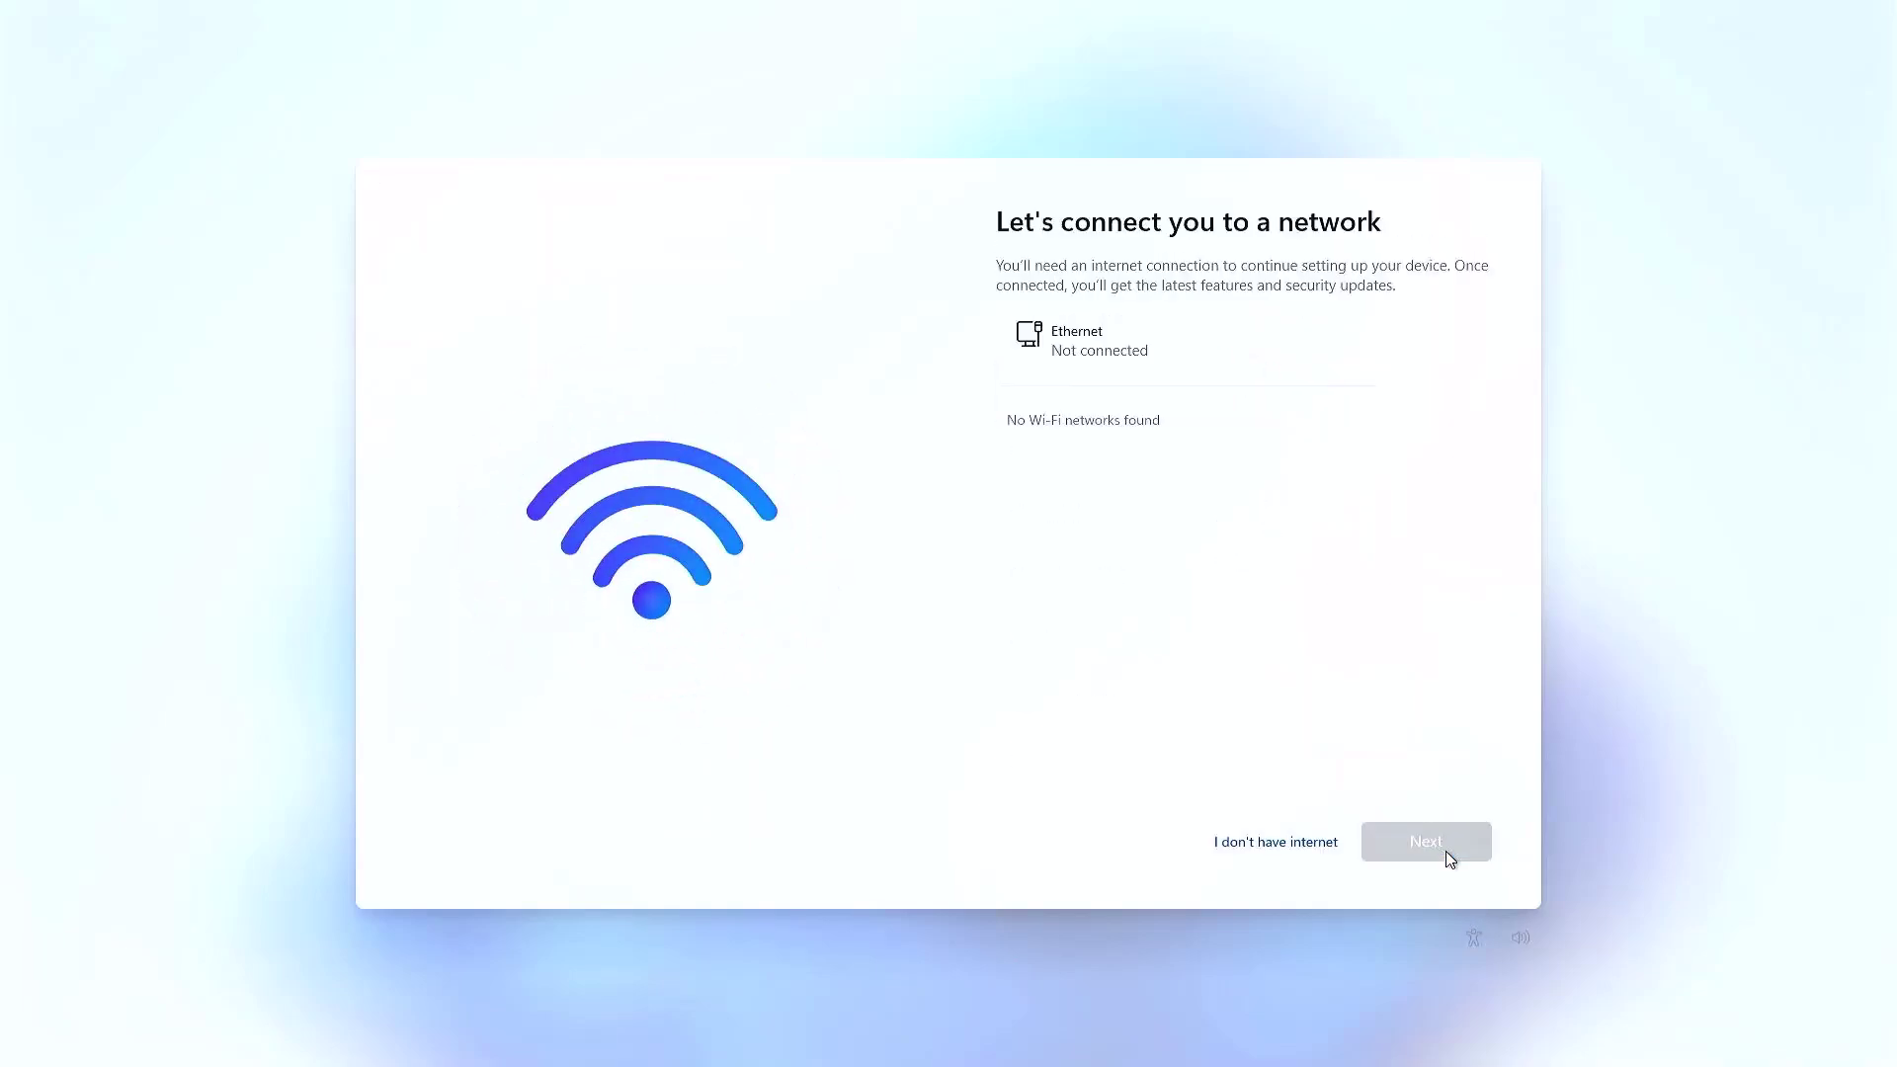
pyautogui.click(1274, 842)
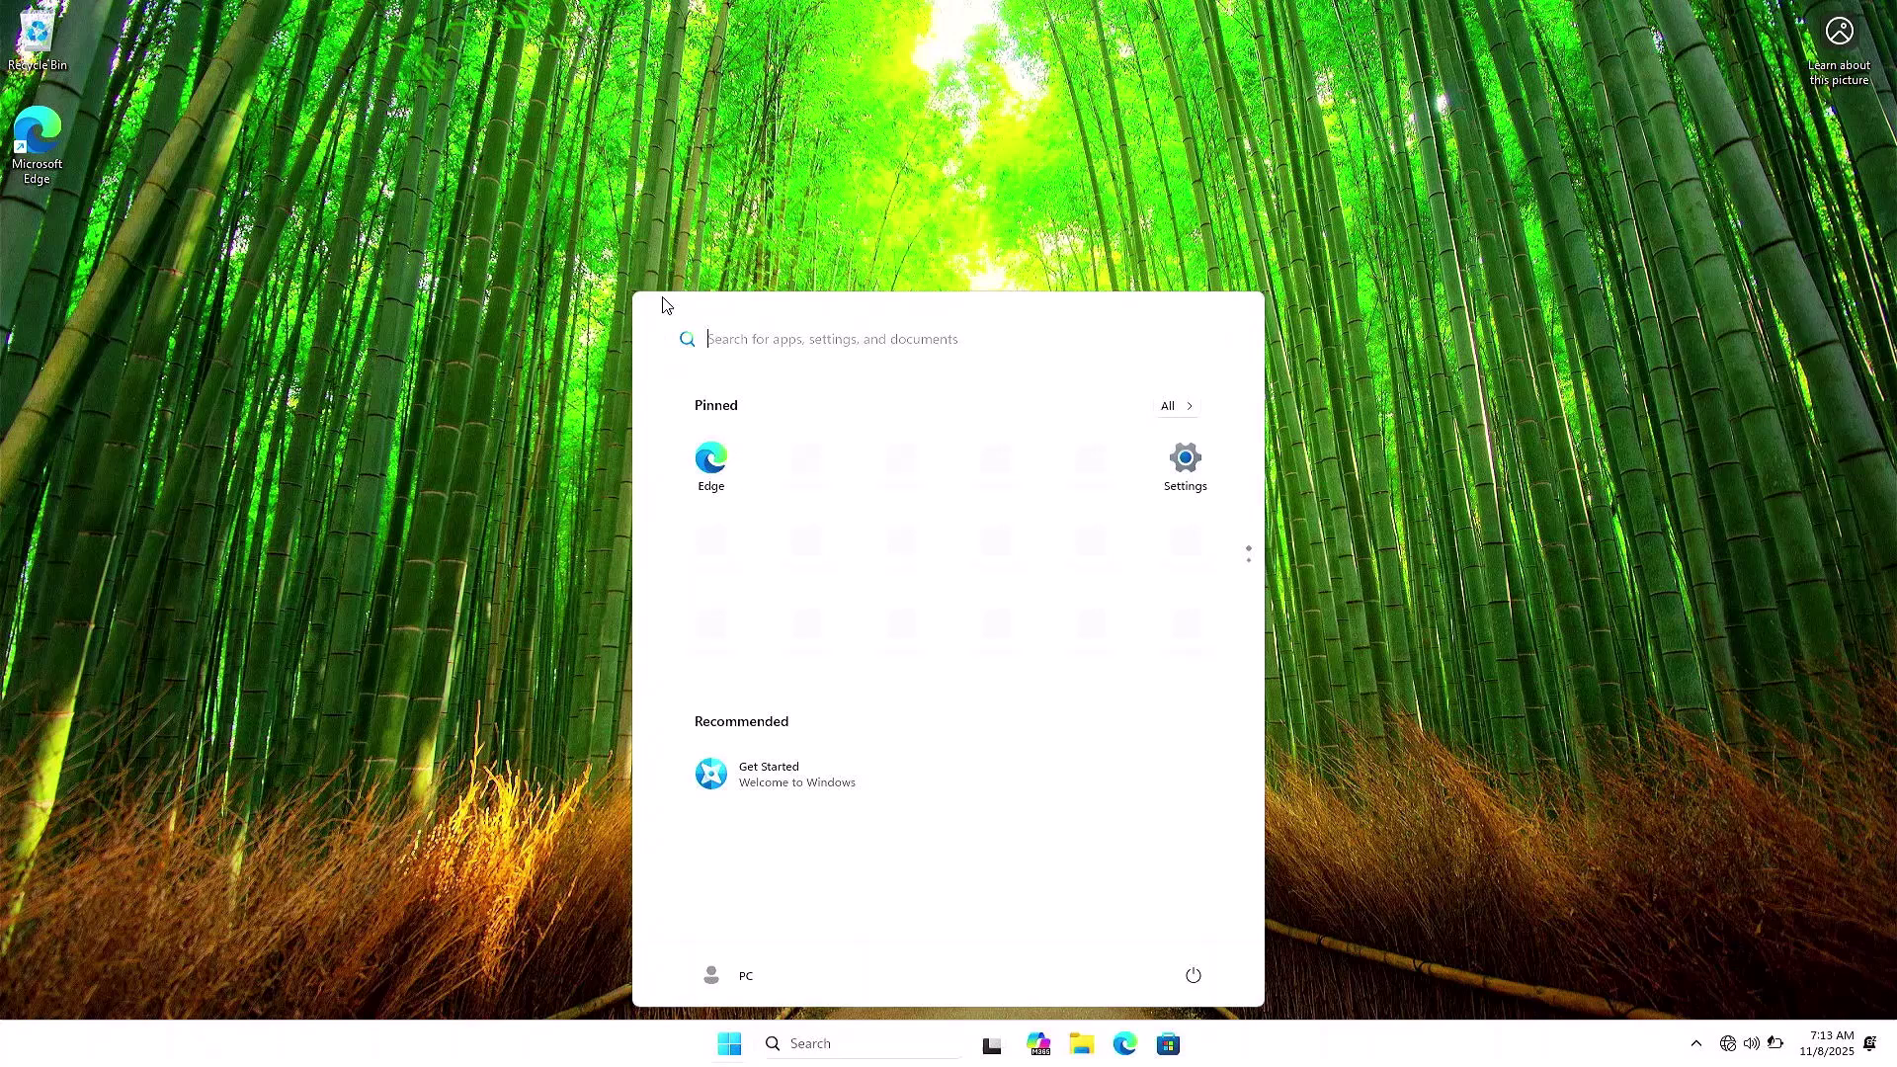
# Step: Dismiss Start, then open the Properties of This PC from File Explorer
pyautogui.click(487, 485)
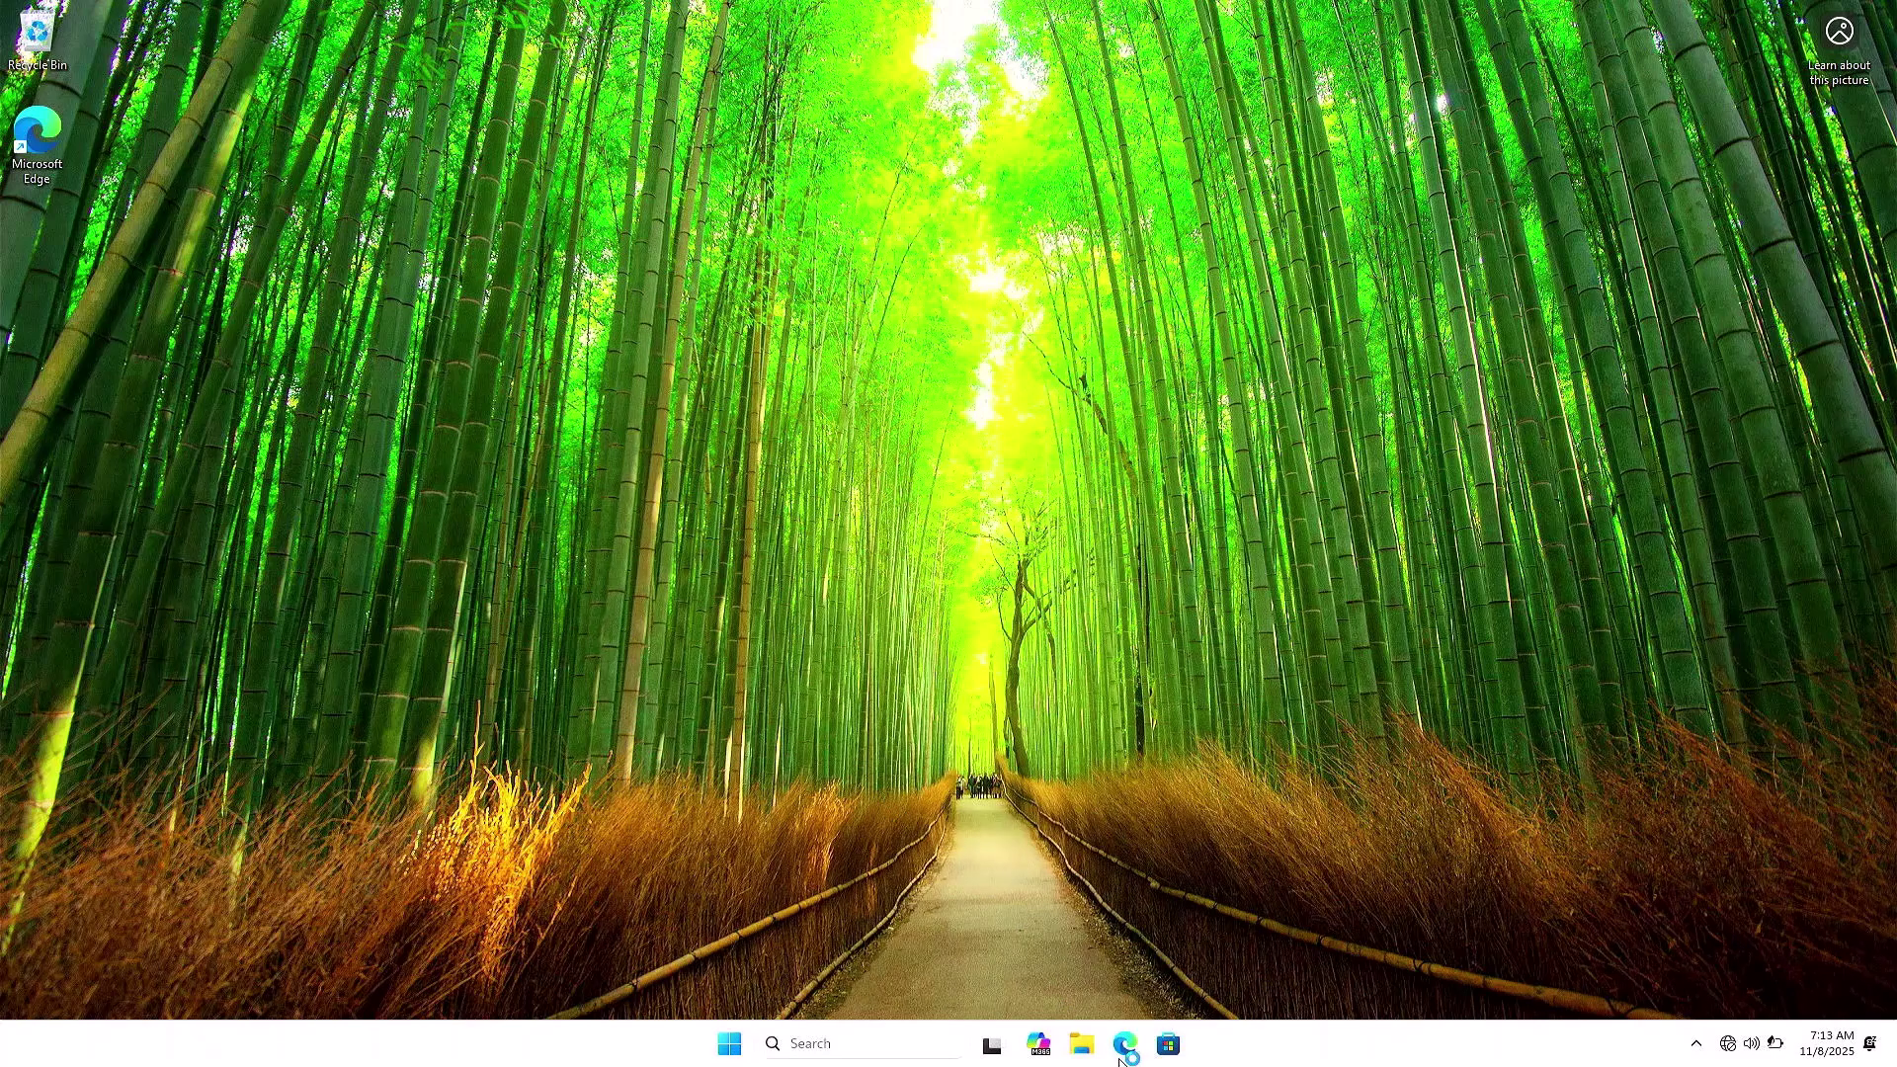
pyautogui.click(1077, 1051)
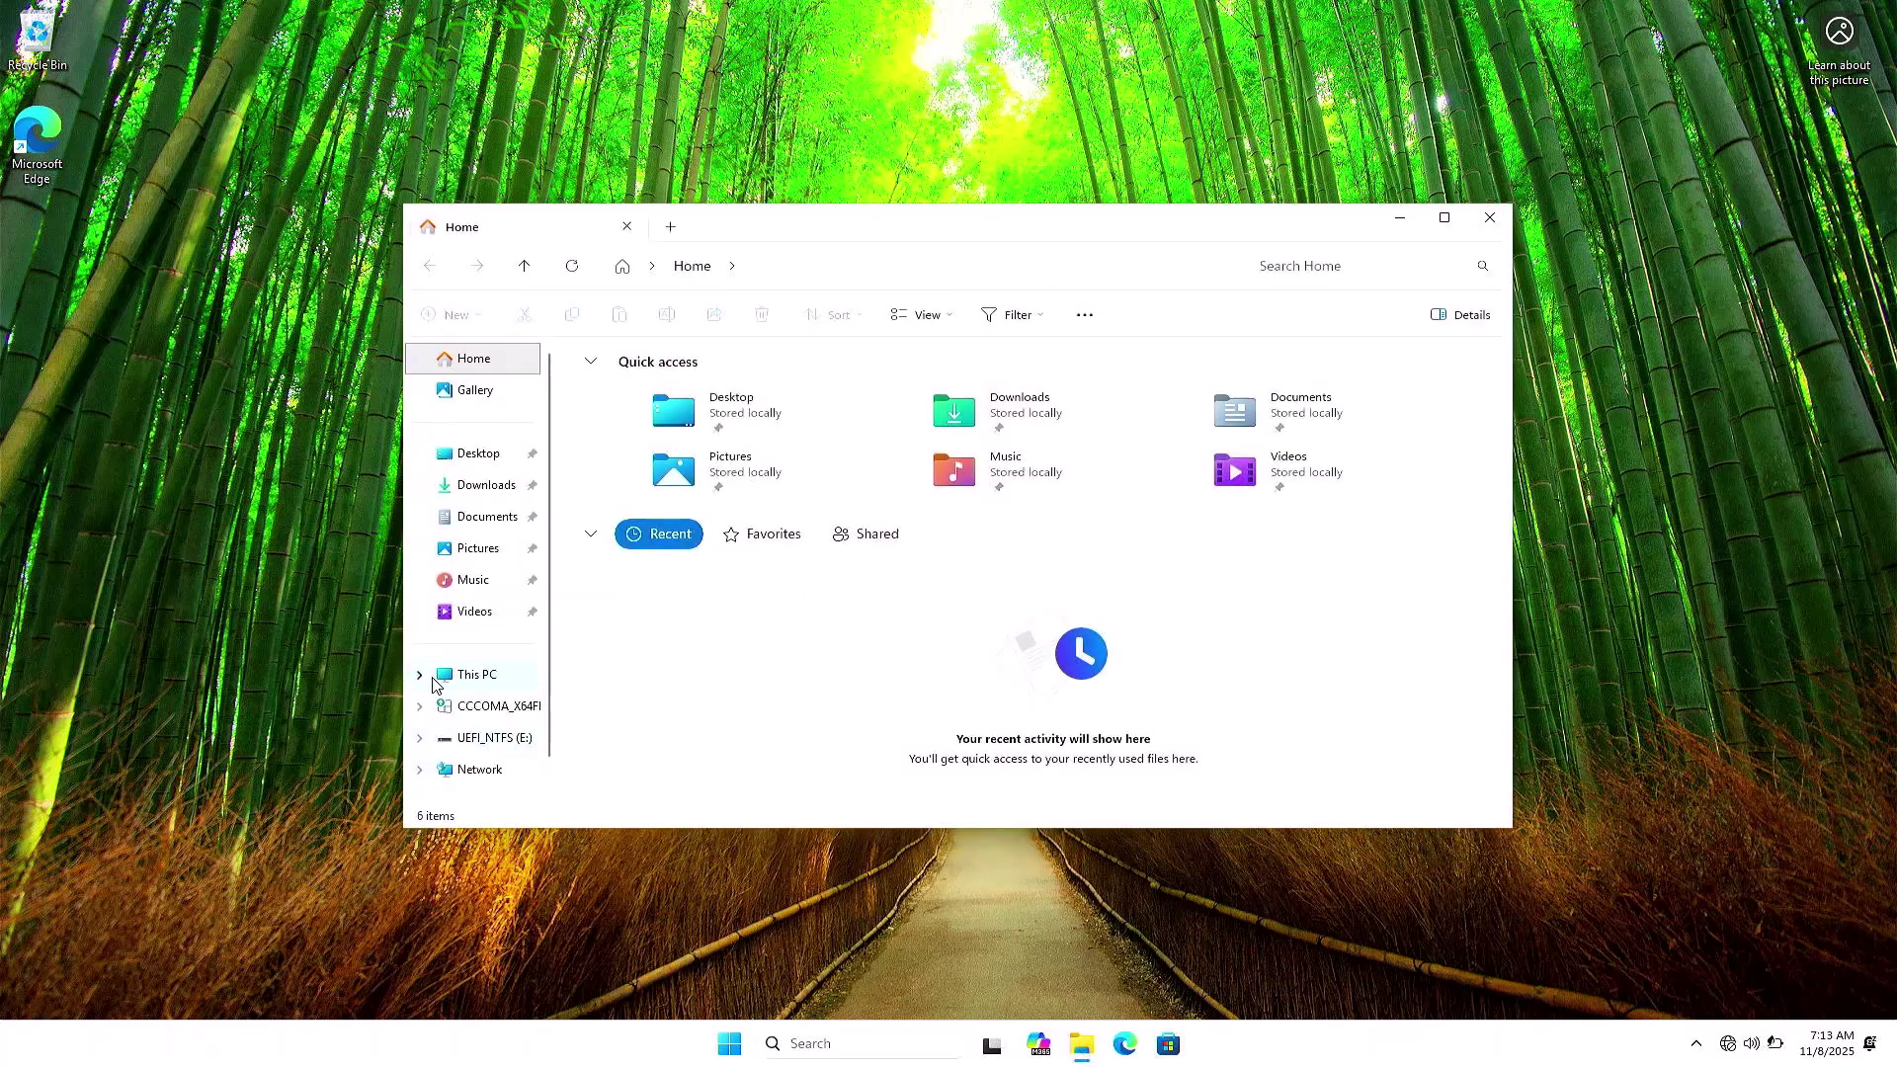
pyautogui.rightClick(453, 685)
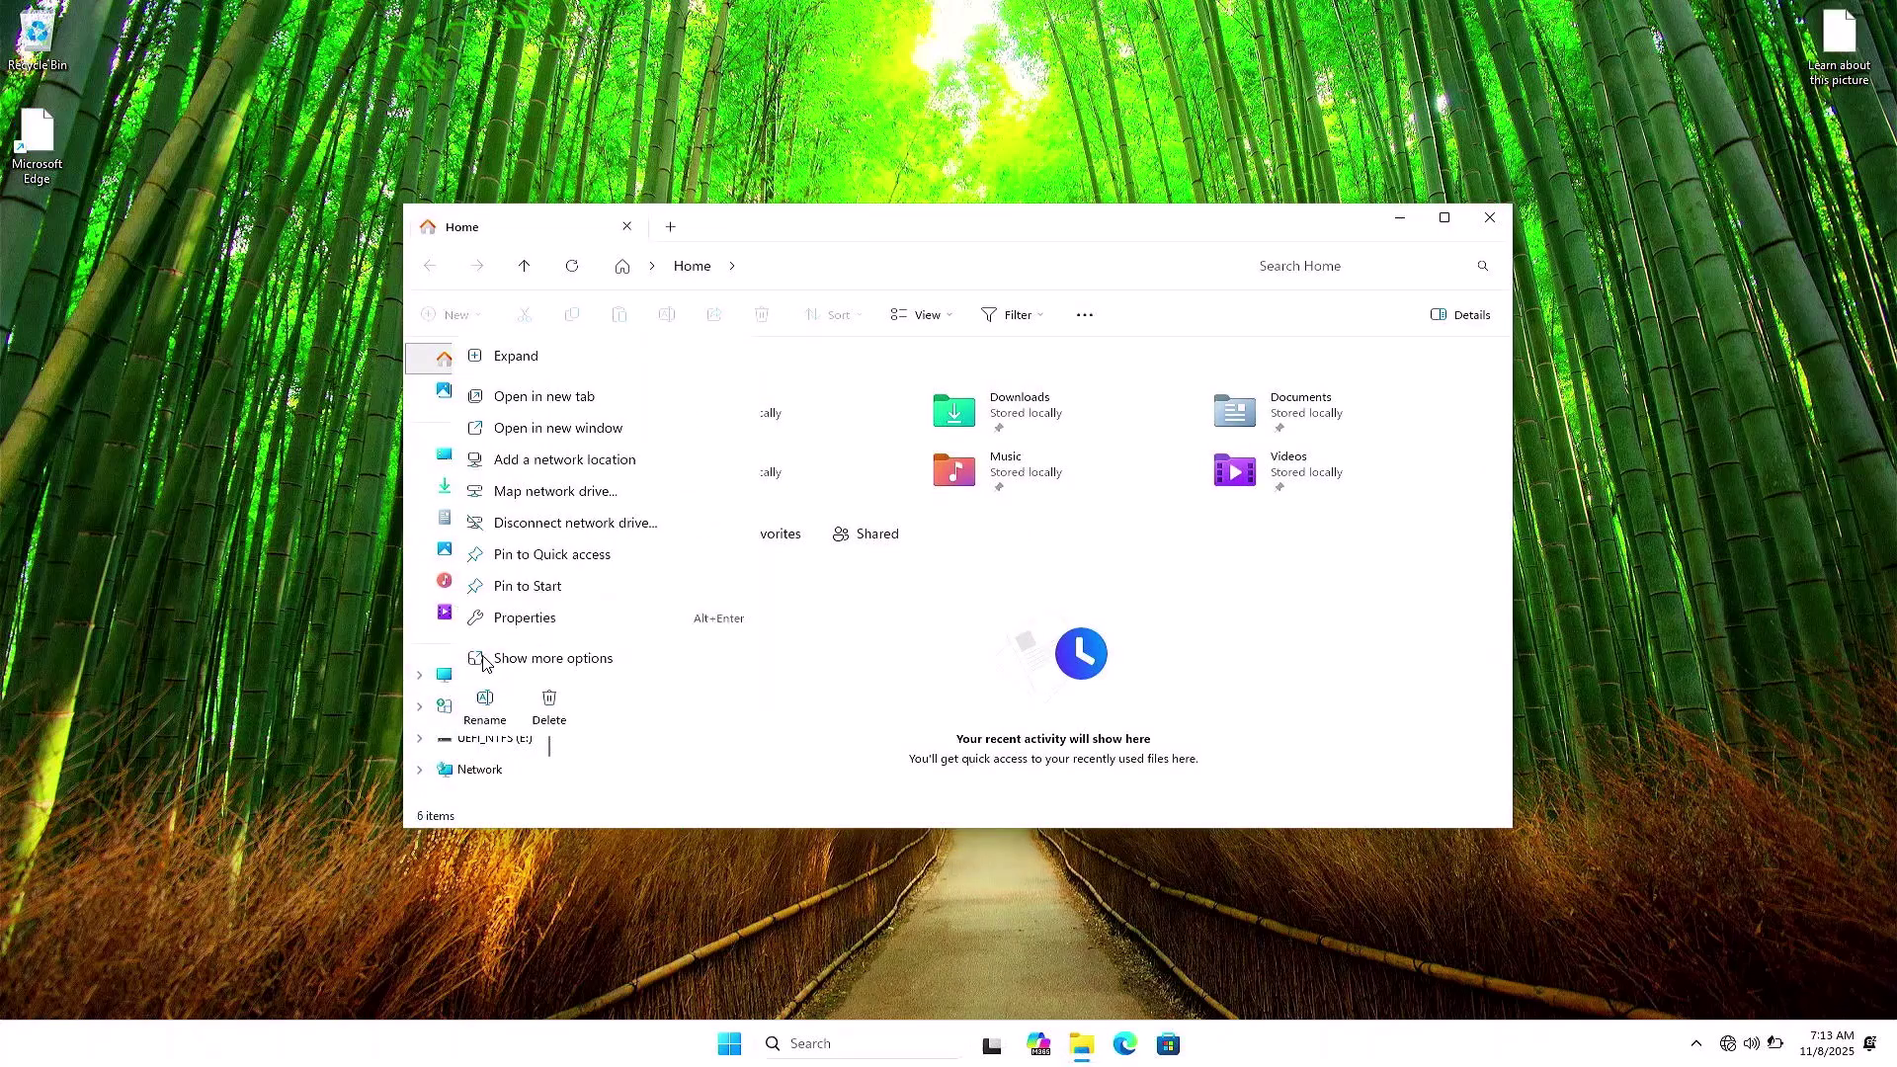
pyautogui.click(505, 624)
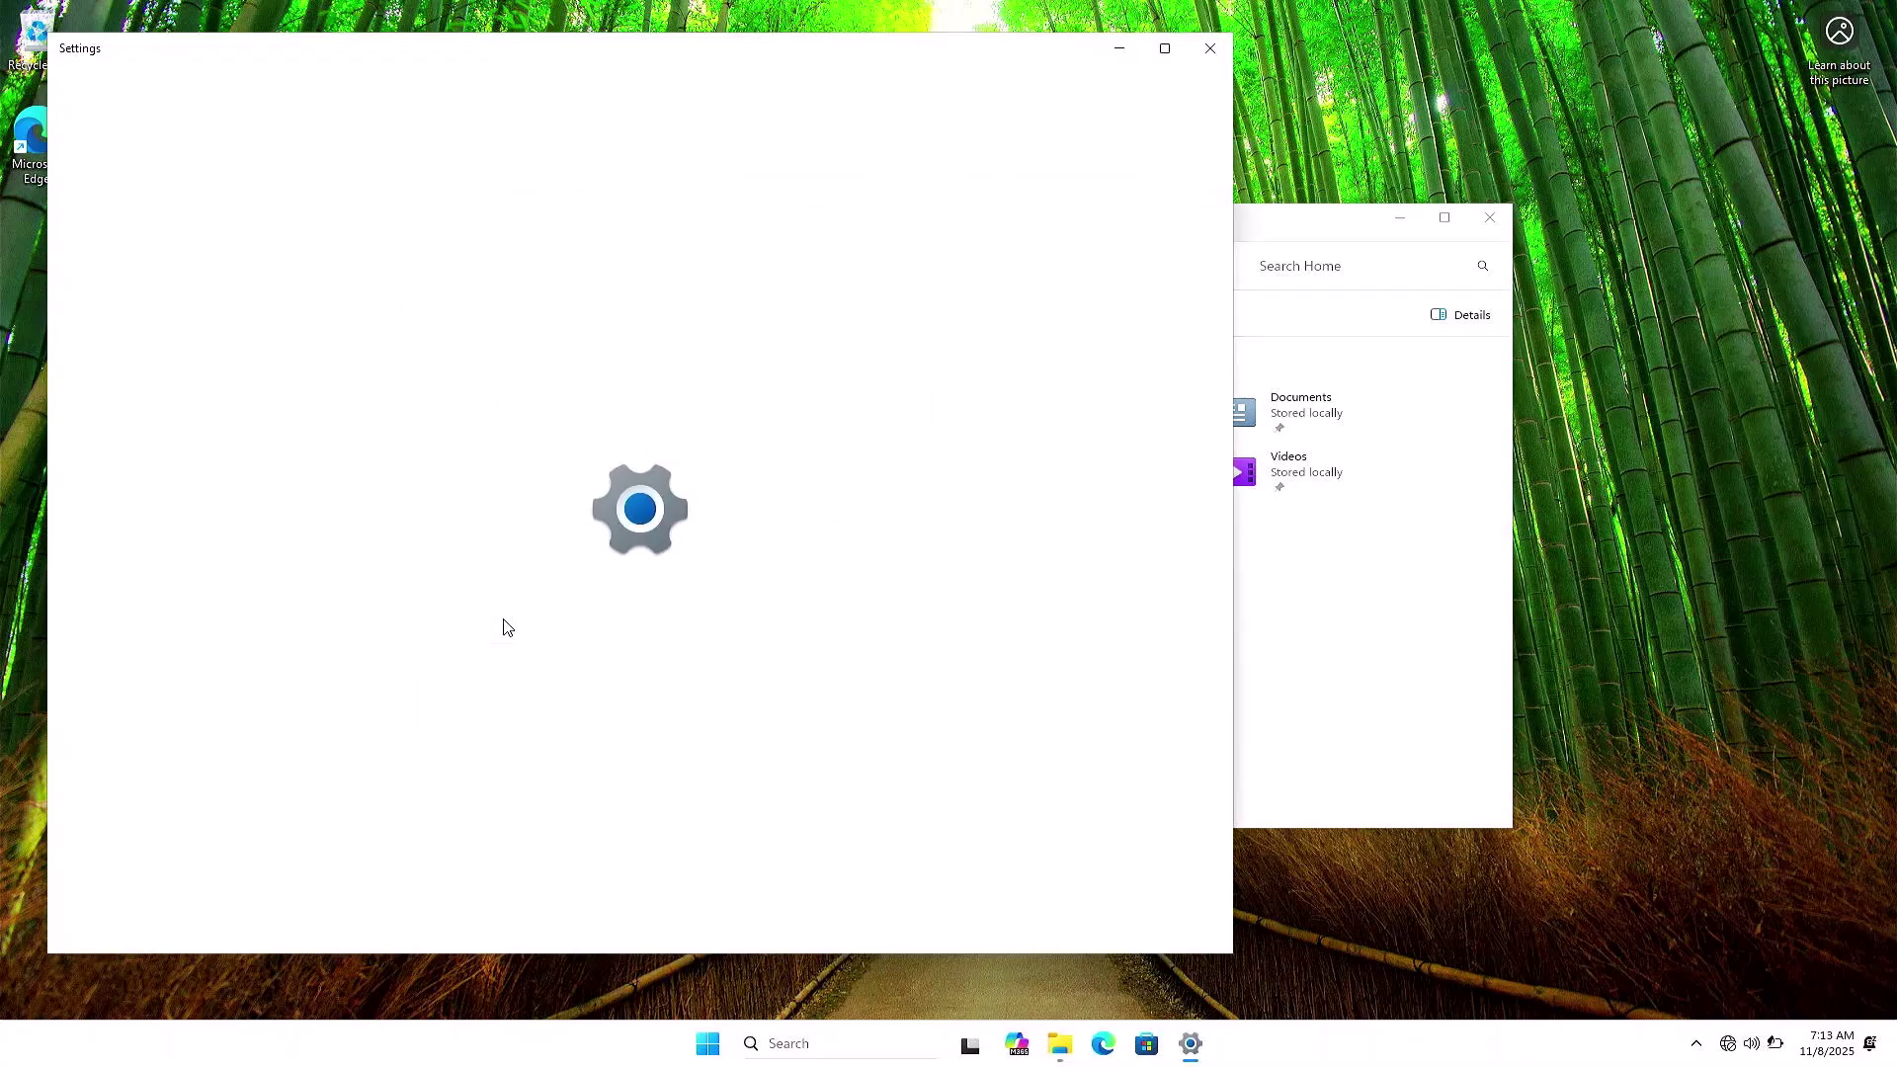
pyautogui.scroll(-3, 657, 519)
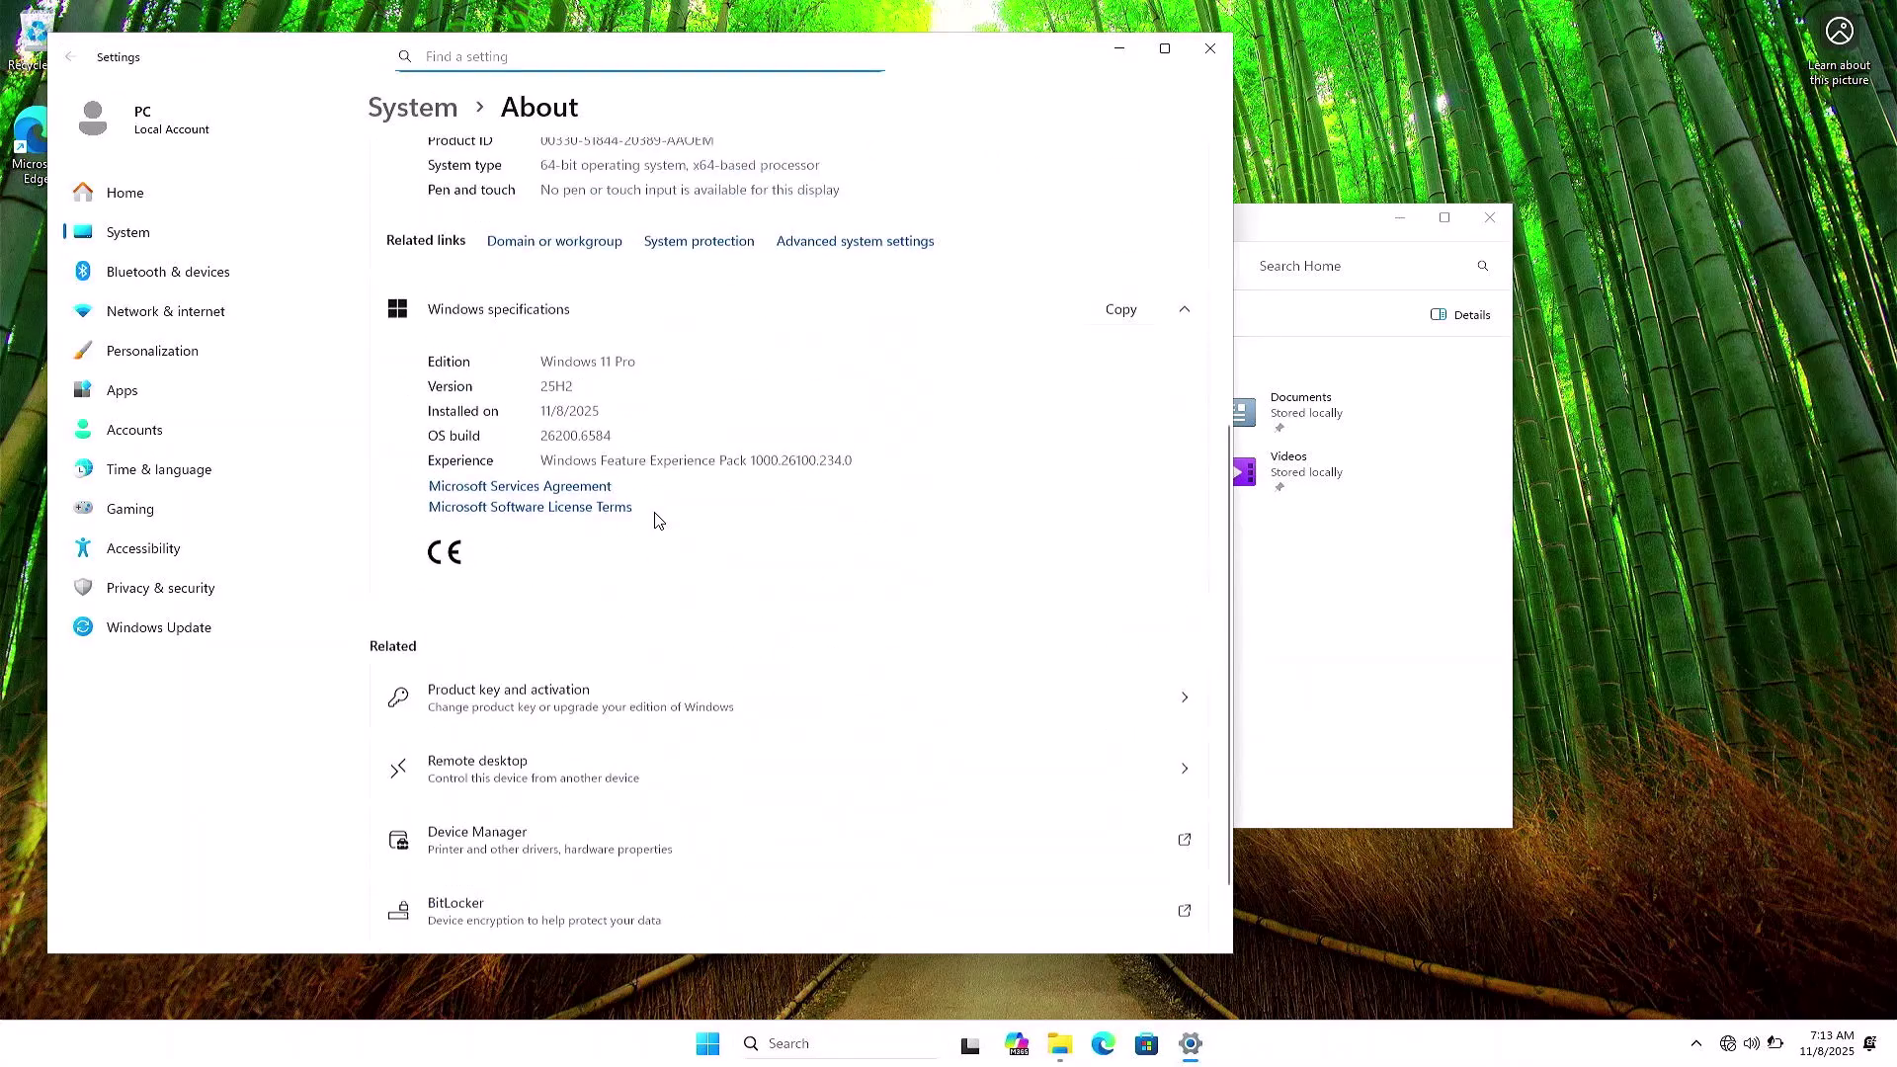
pyautogui.scroll(1, 657, 519)
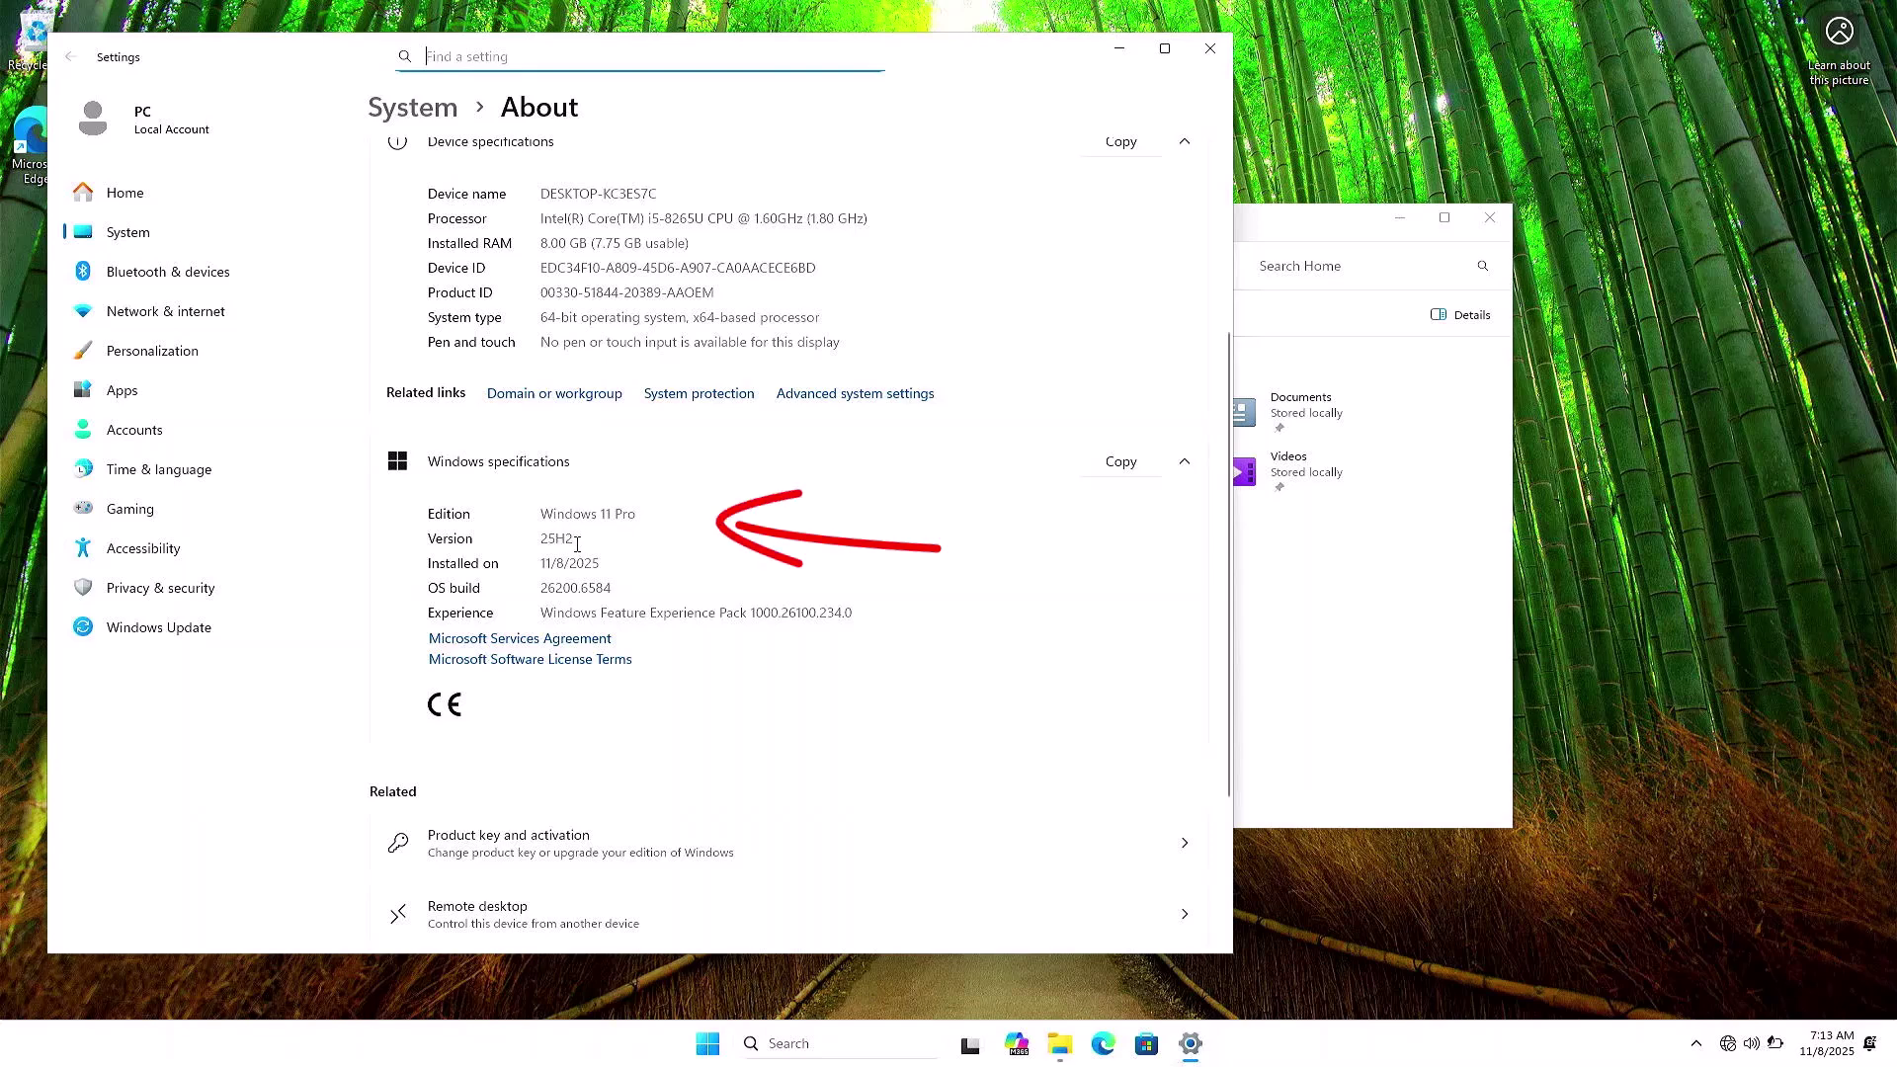